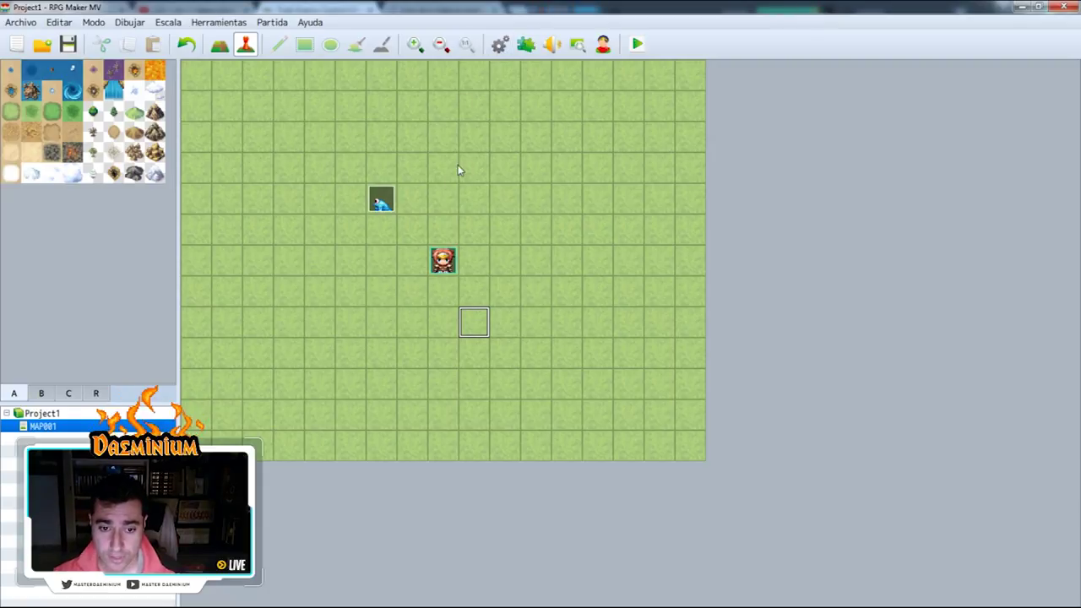
Save the project changes, launch a playtest, start a game and walk to the slime event to trigger the battle.
click(637, 44)
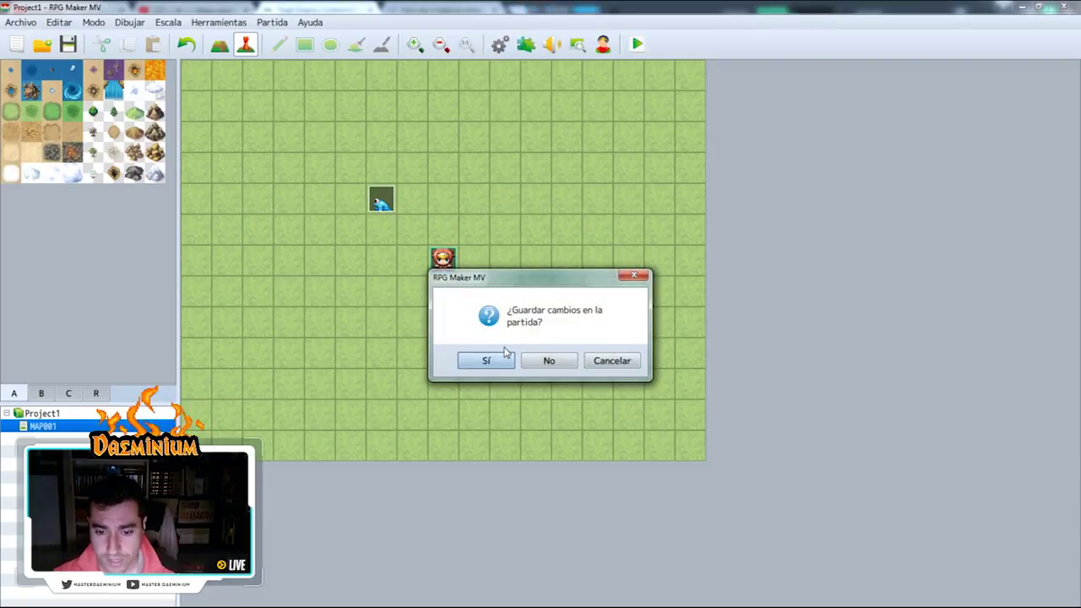
click(492, 359)
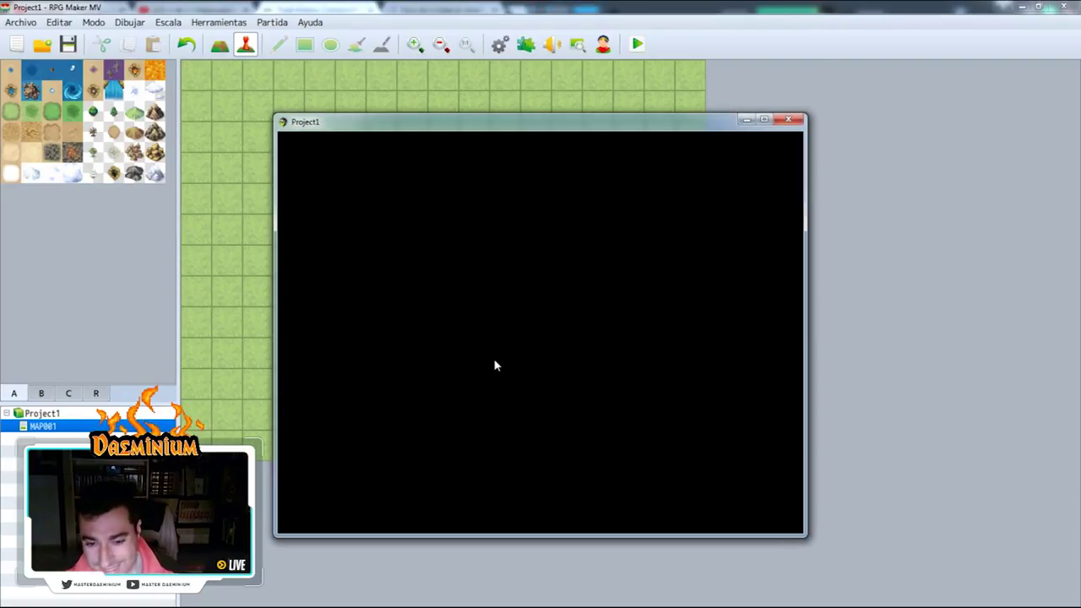
key(Return)
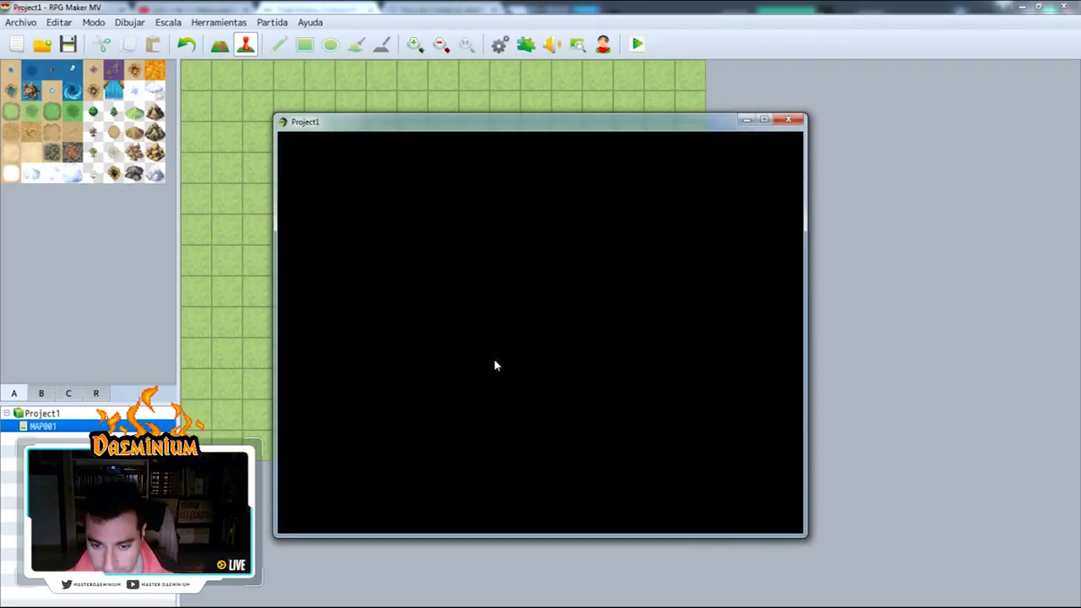
key(Left)
key(Up)
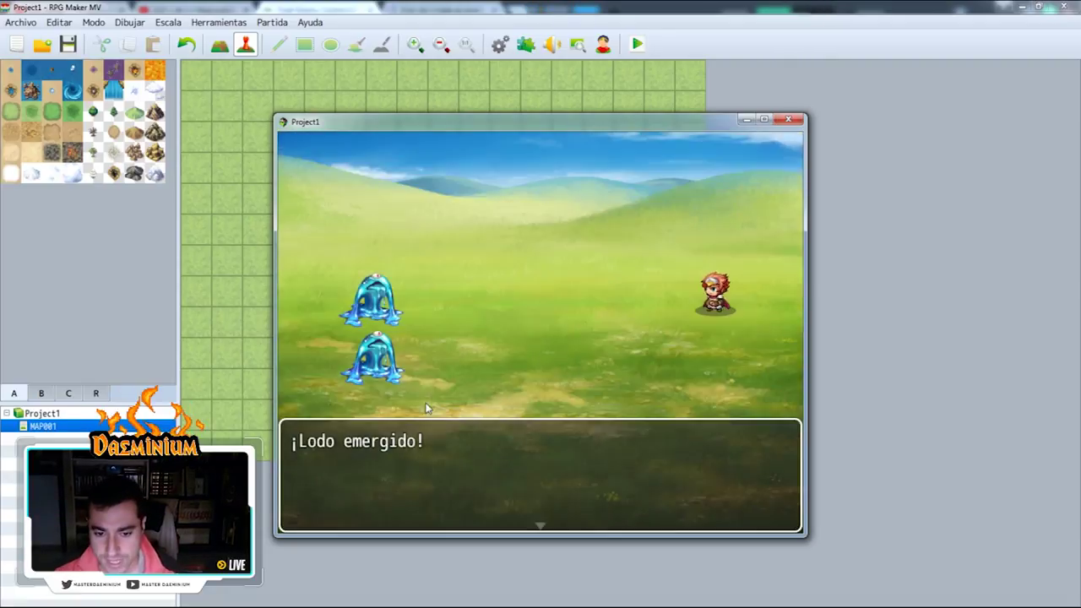
Test the Control skill in battle by casting it from the Mágico skills on the first Lodo.
click(437, 441)
click(346, 441)
double_click(331, 466)
click(342, 246)
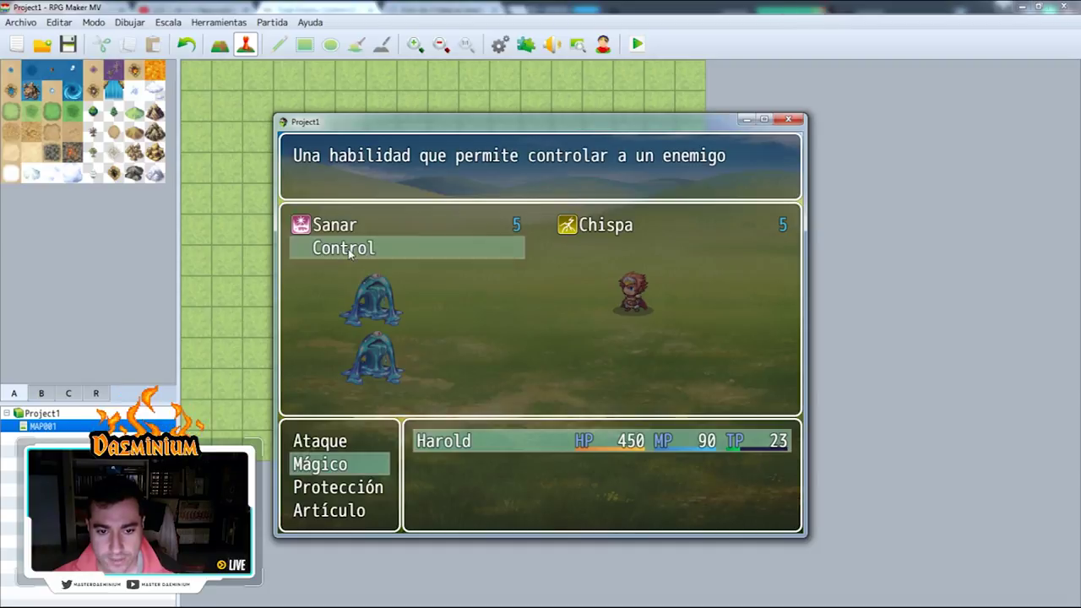
click(342, 246)
click(417, 435)
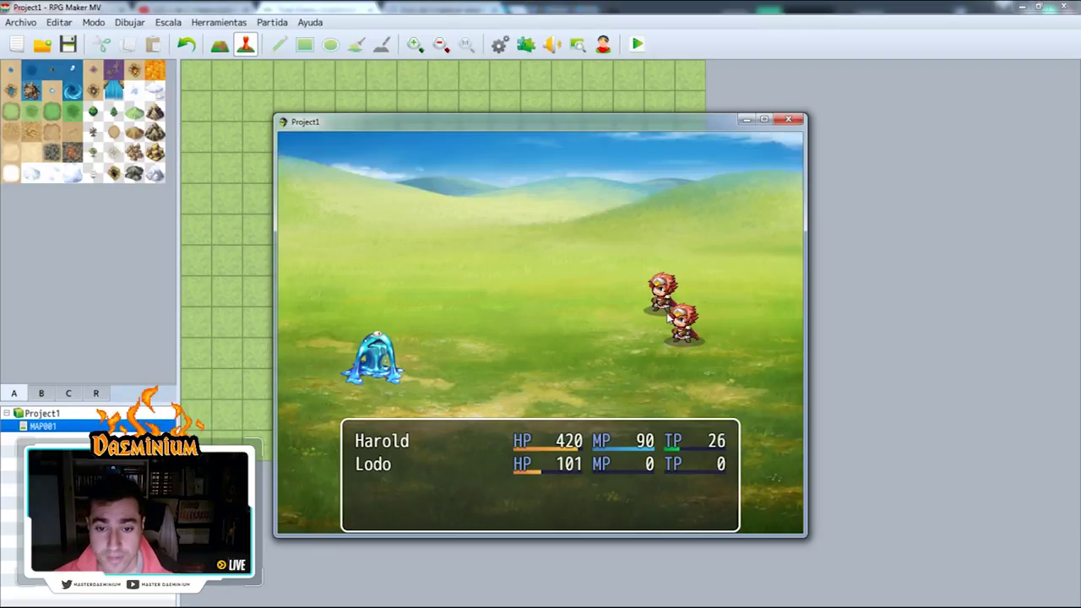
Play the next battle turn, attacking Lodo B with the hero and choosing Ataque for the controlled Lodo, and close the playtest.
click(333, 442)
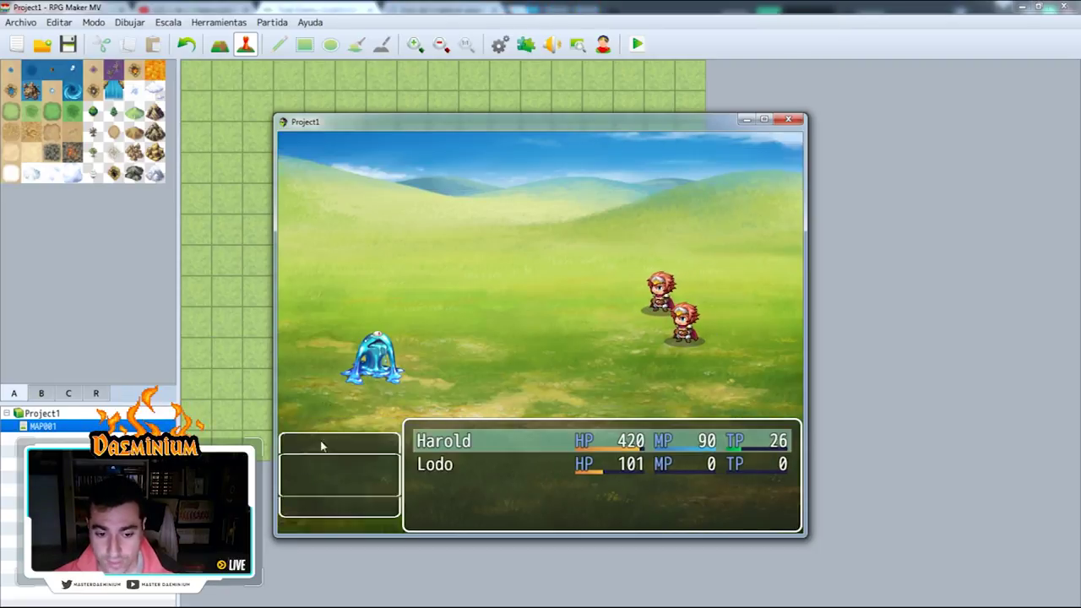
click(314, 443)
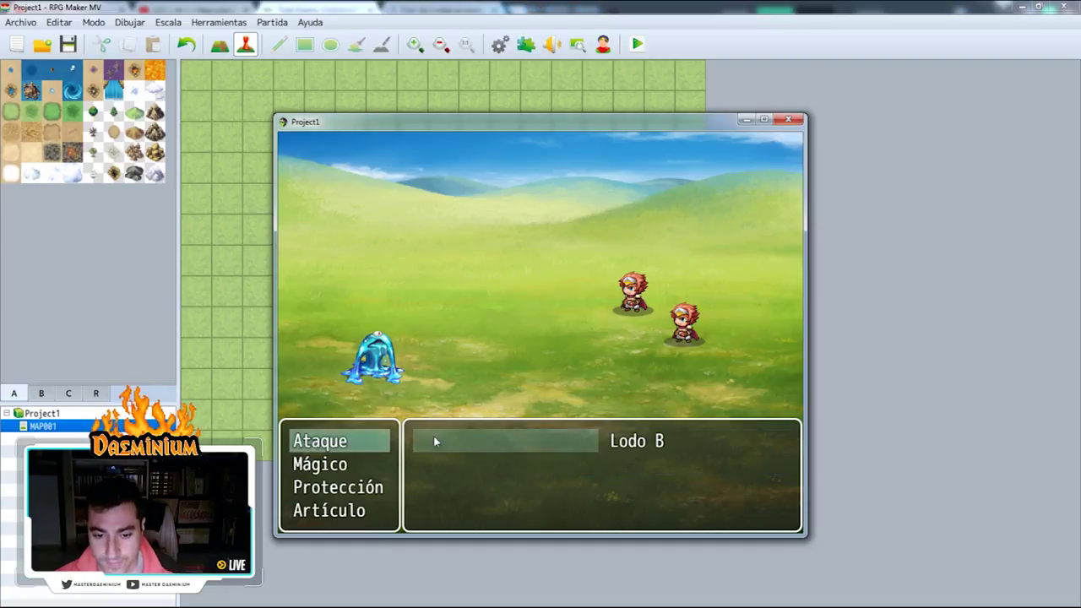
click(627, 449)
click(338, 448)
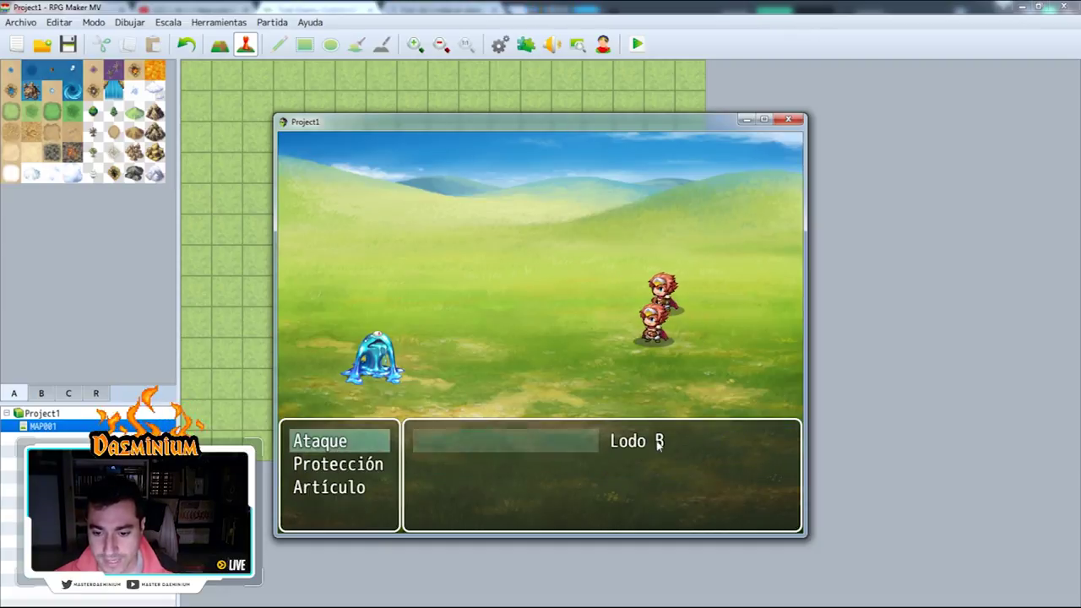
click(418, 460)
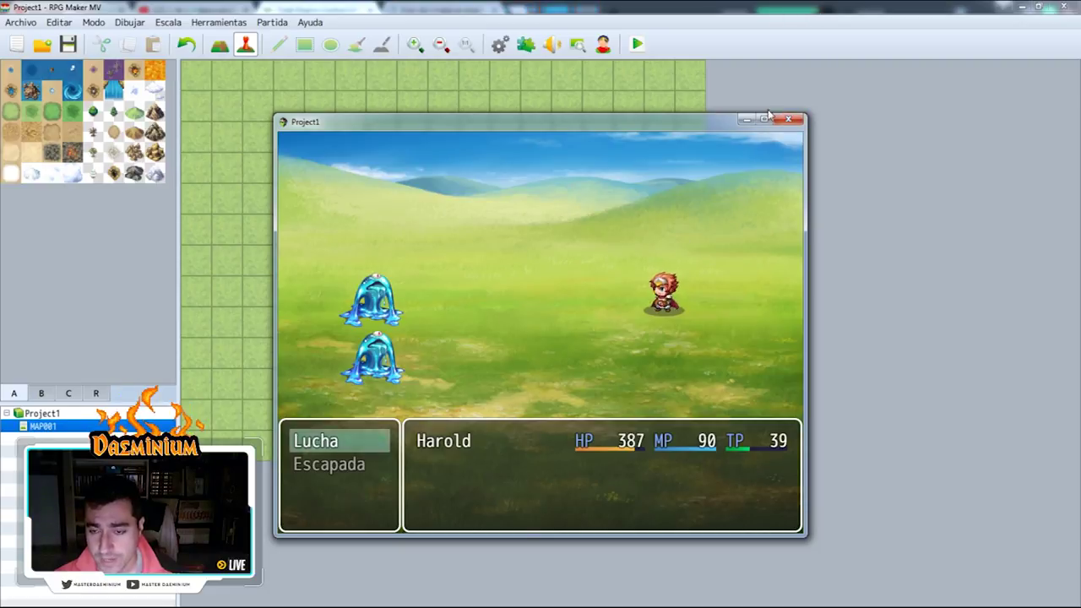
key(alt+F4)
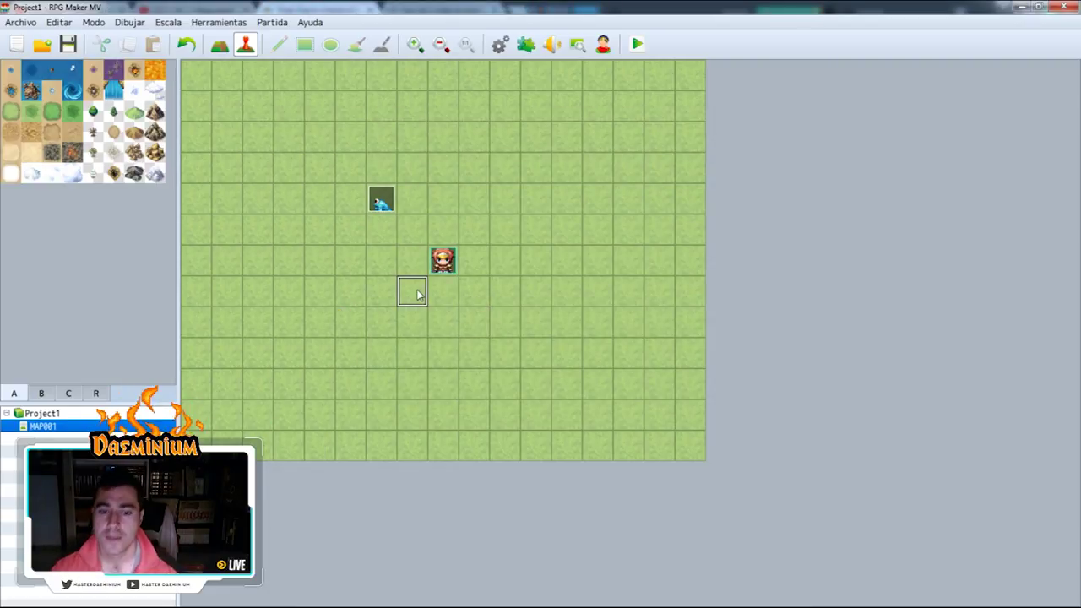
Open the database and review the Lodo actor and the Lodo class with its parameter curves and learned skill.
click(500, 46)
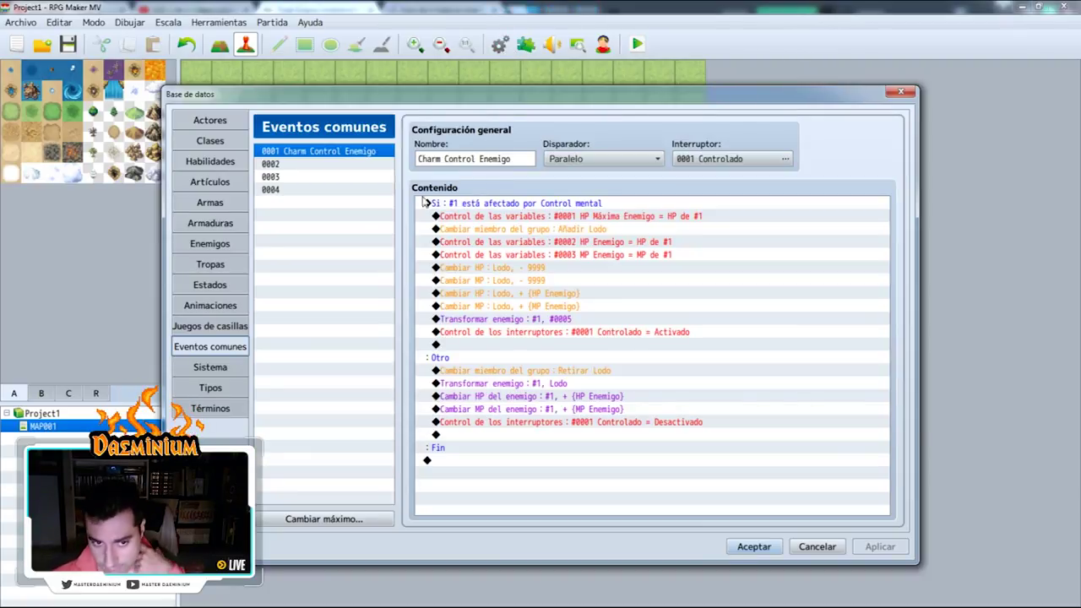
click(207, 122)
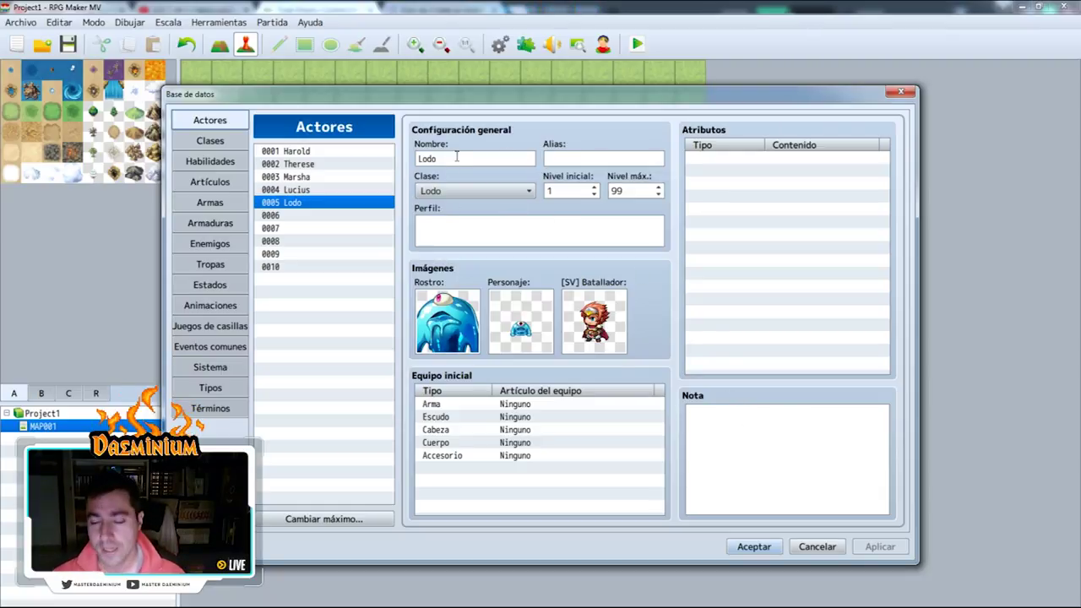
click(203, 141)
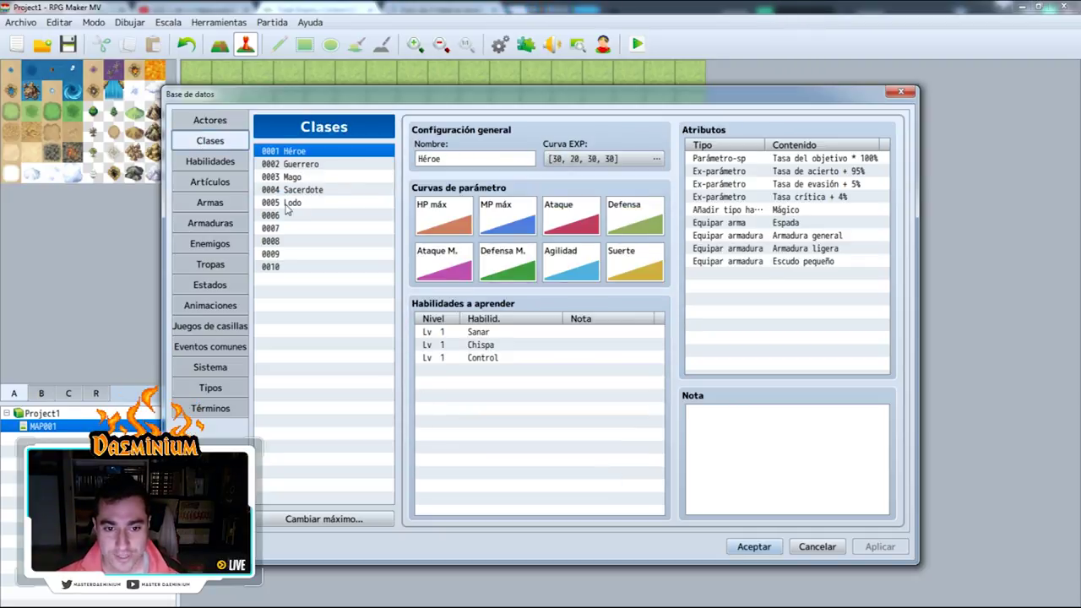
click(338, 205)
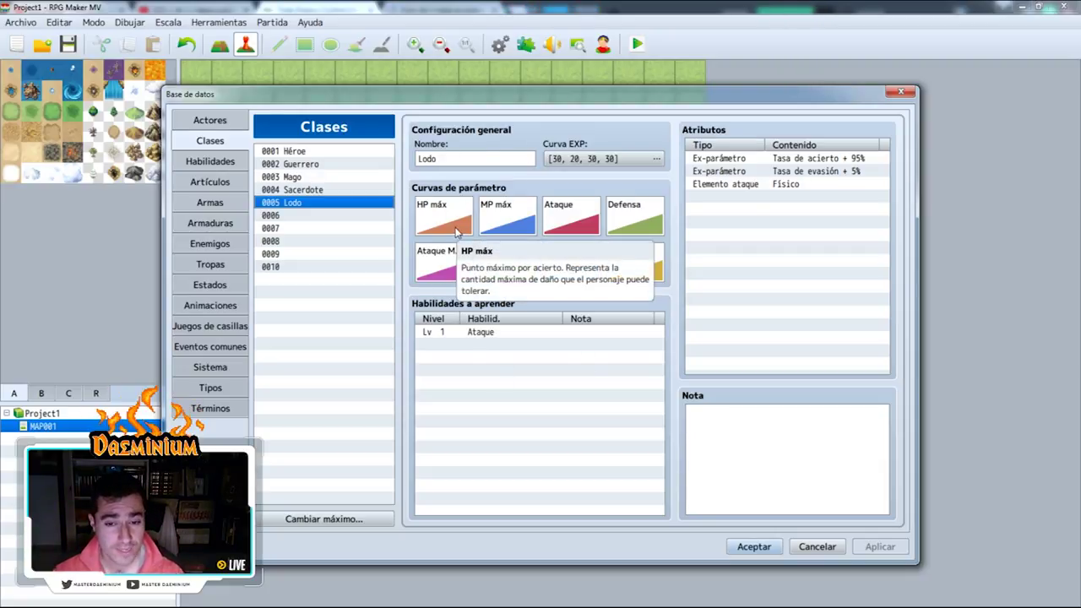
click(465, 332)
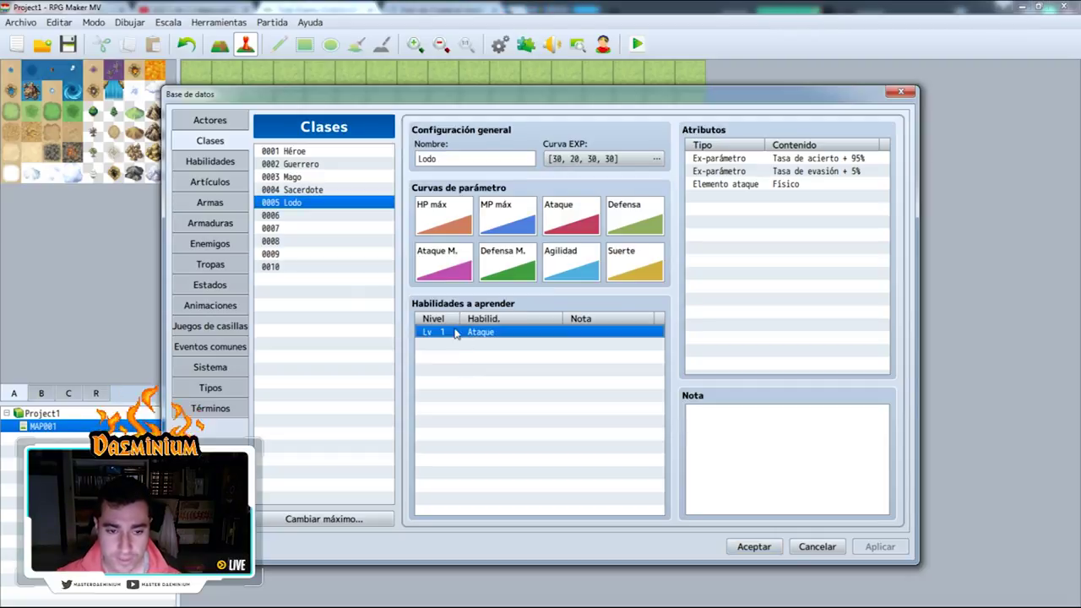
Compare the Lodo enemy's parameters, attributes and action pattern with the attributes and skills of the Lodo class.
click(211, 243)
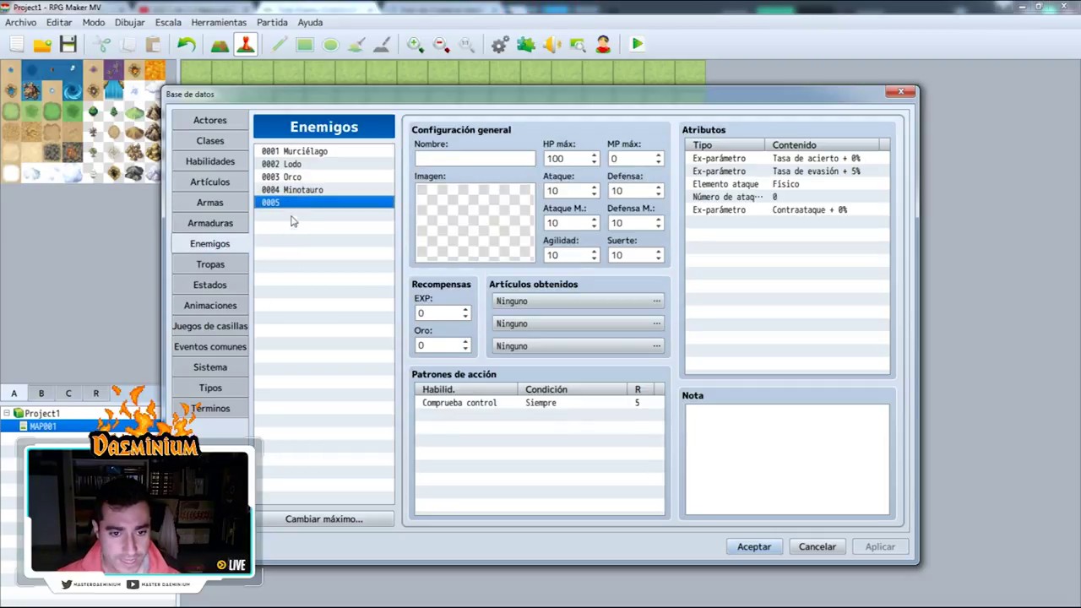
click(302, 163)
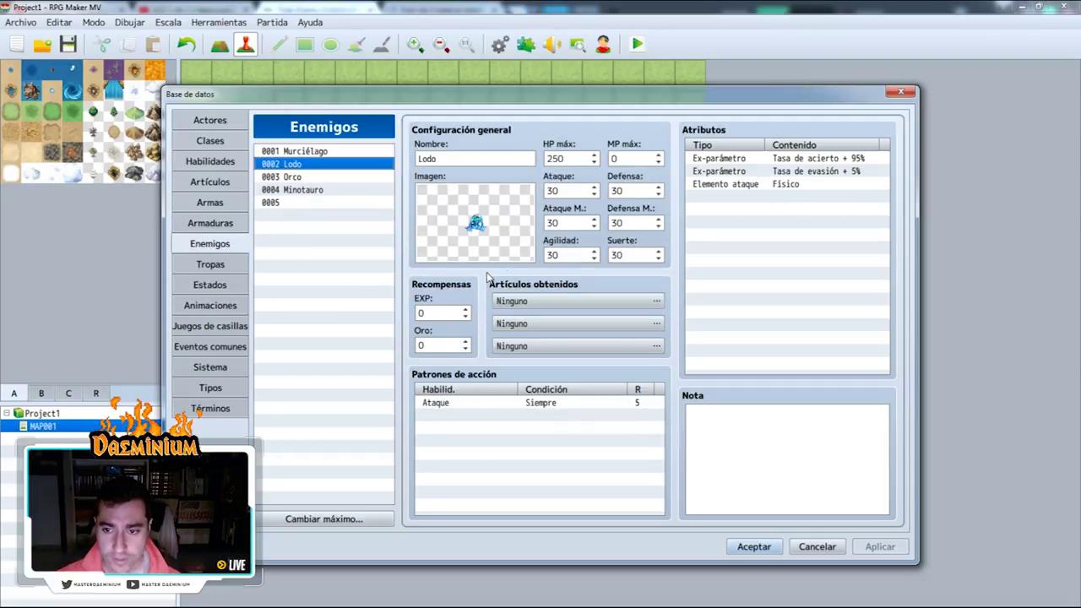
click(757, 159)
shift+click(759, 186)
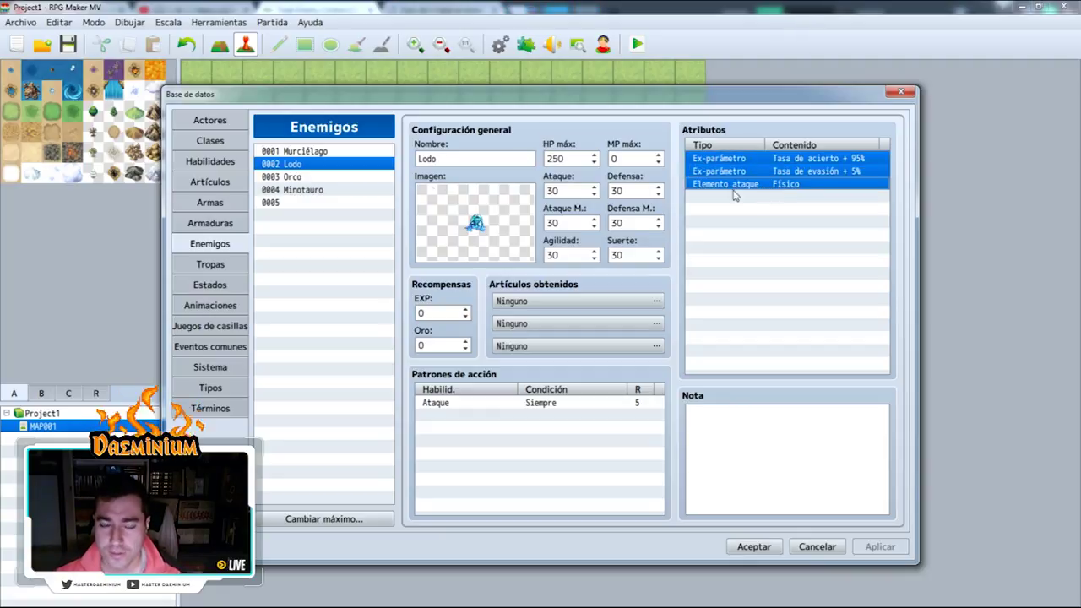
click(209, 161)
click(210, 140)
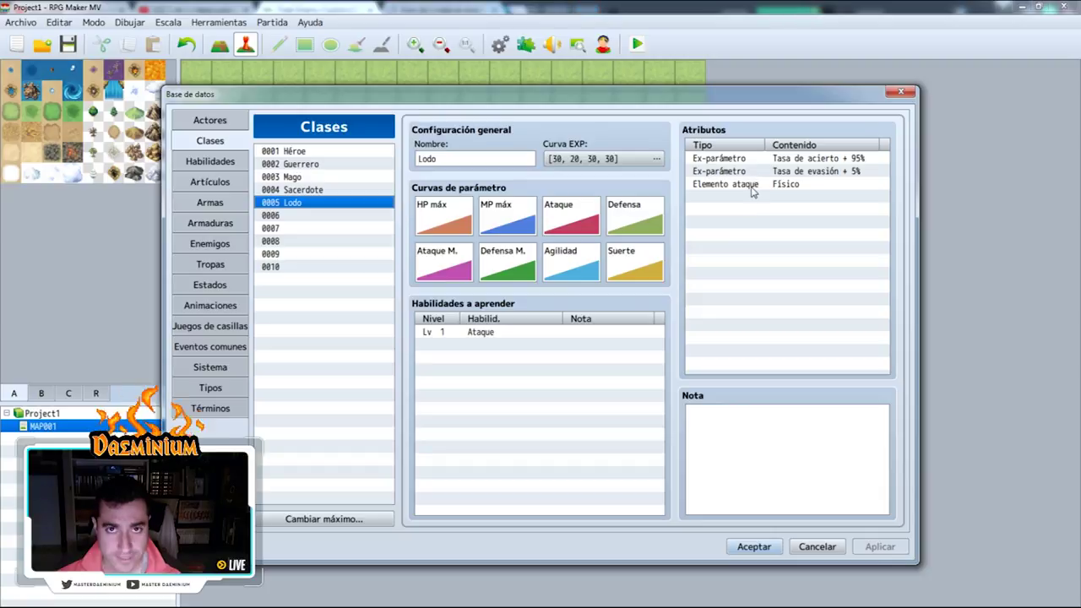
click(211, 241)
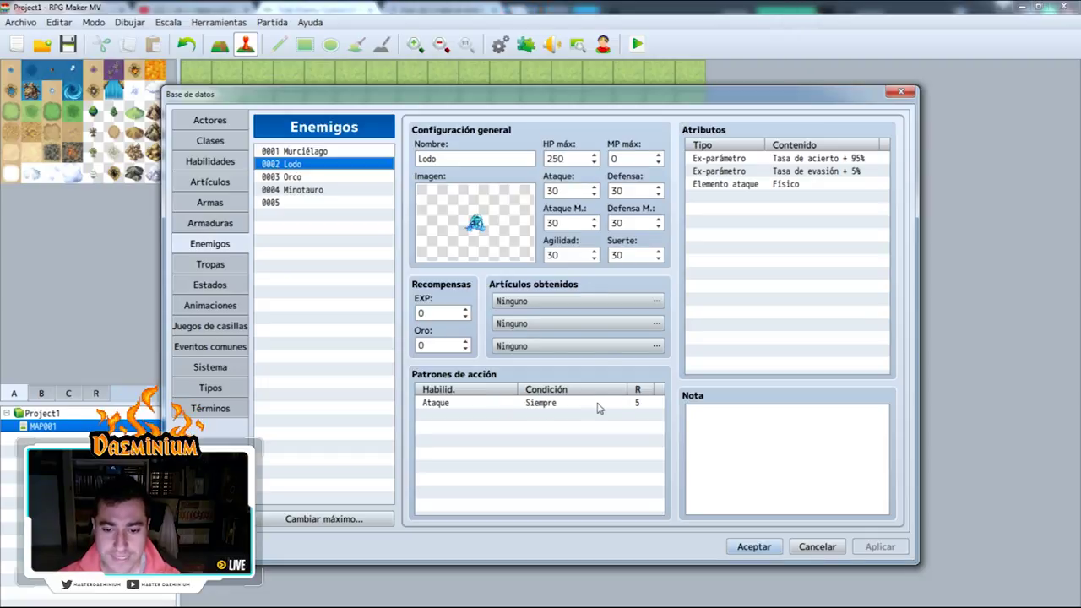
click(632, 404)
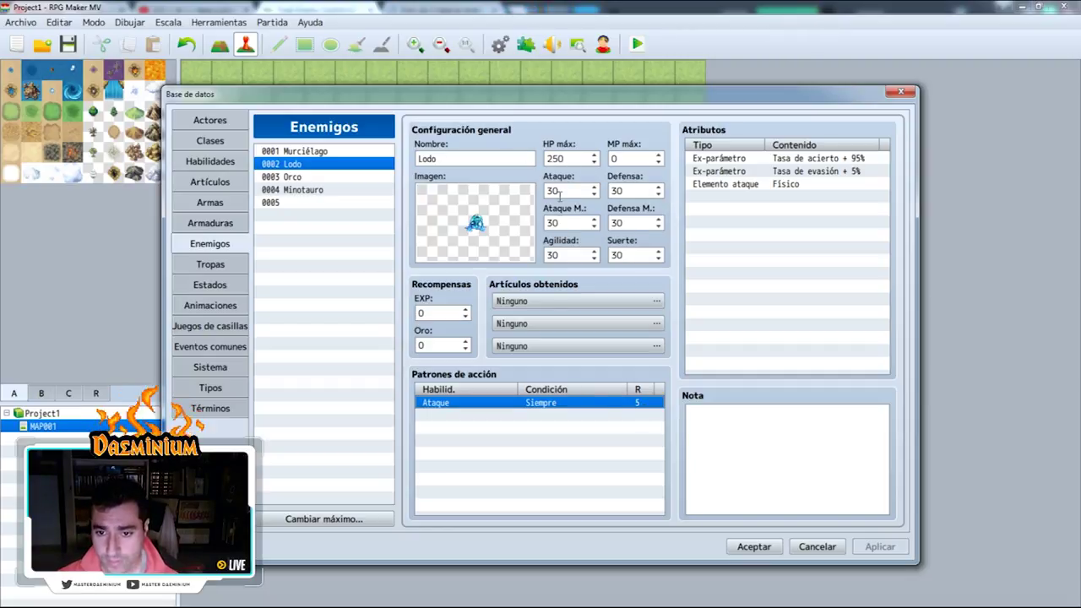
Set the Lodo class's level 1 magic attack (Ataque M.) to 30 and regenerate its parameter curve.
click(211, 141)
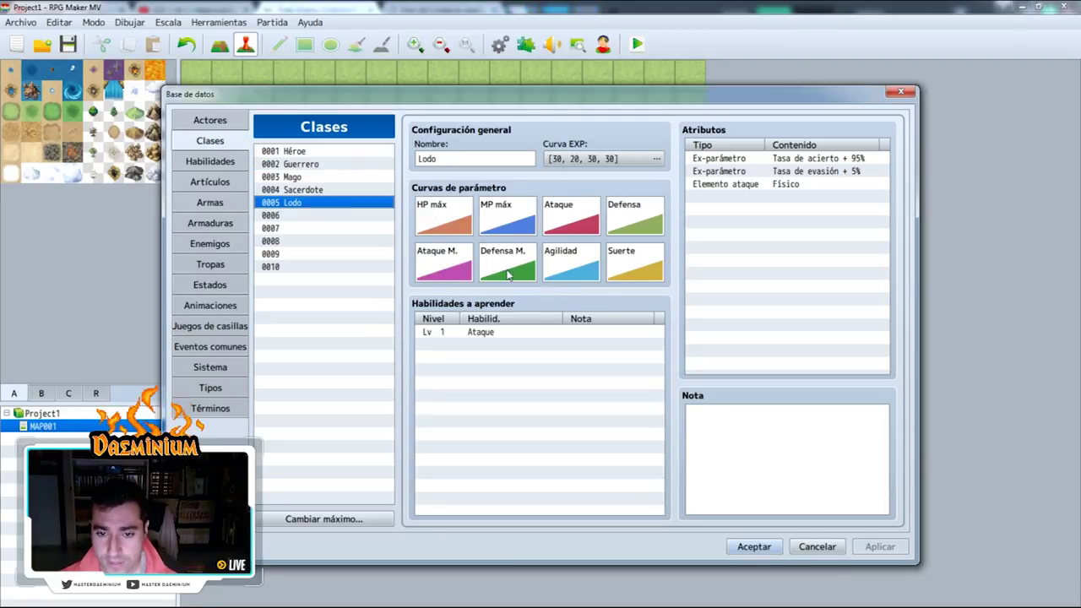
double_click(440, 268)
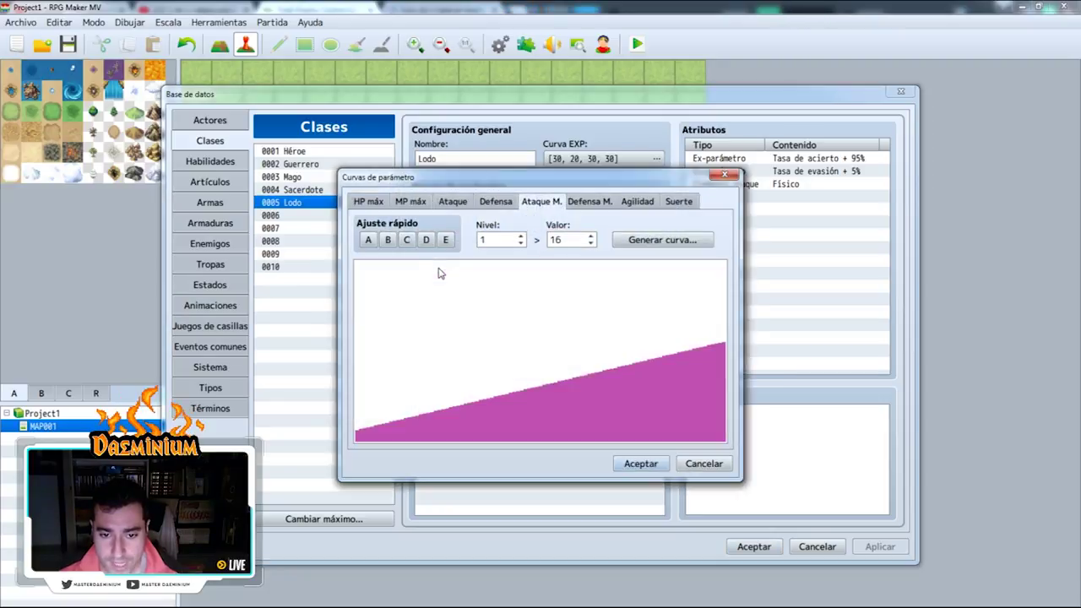
double_click(569, 239)
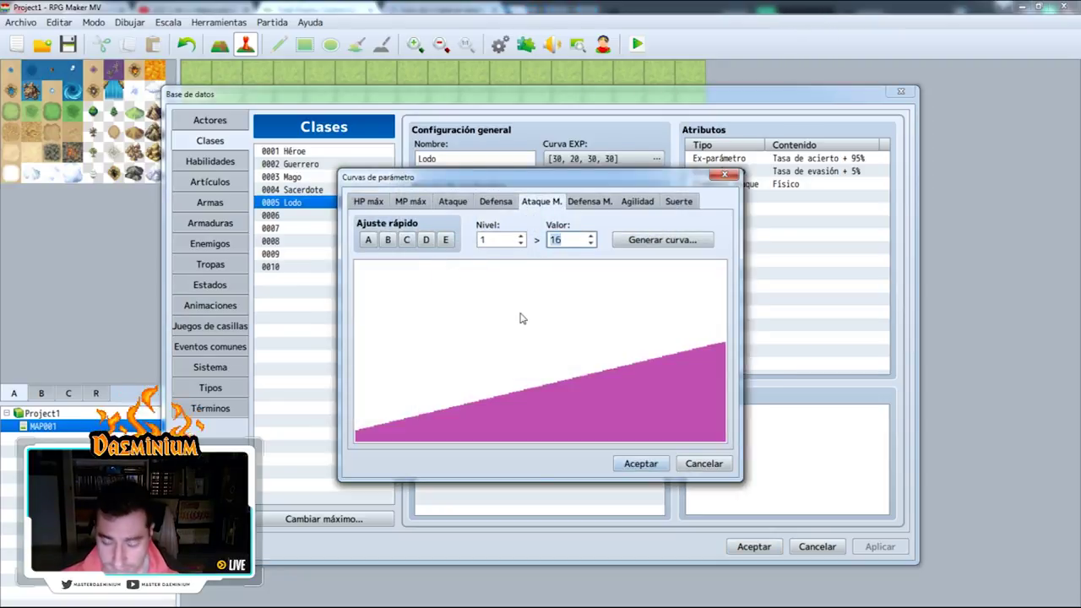
click(662, 240)
click(509, 386)
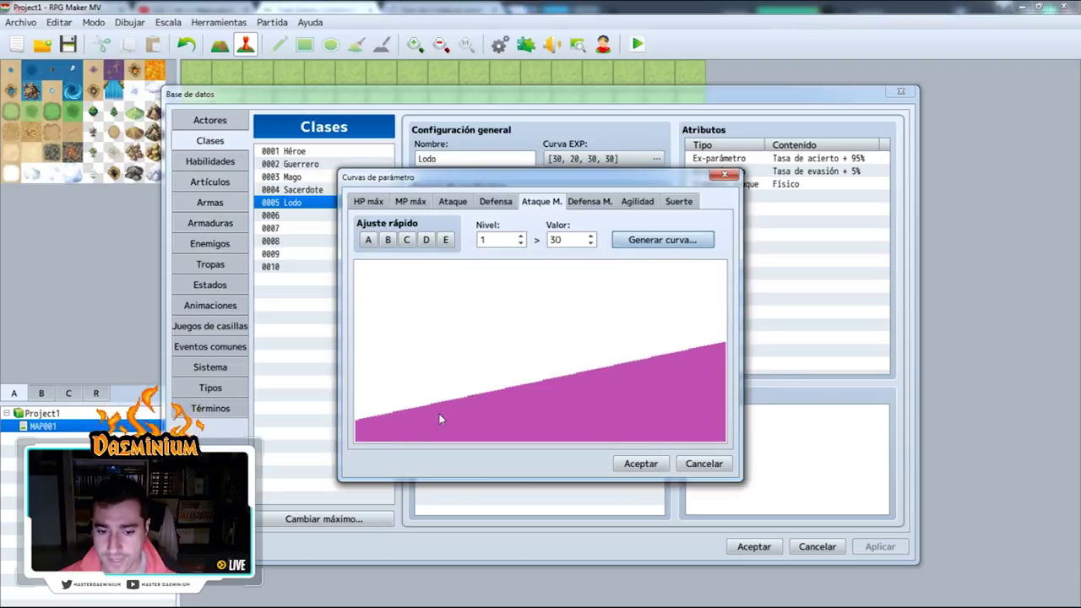
click(639, 464)
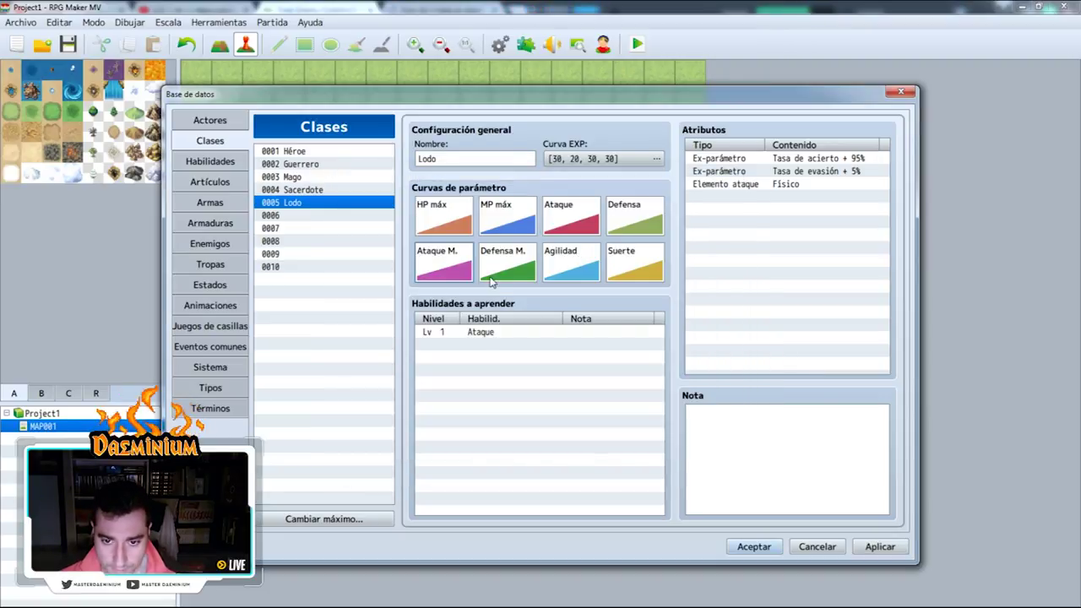
Set the Lodo class's level 1 magic defense (Defensa M.) to 30 and regenerate its parameter curve.
double_click(507, 266)
text(30)
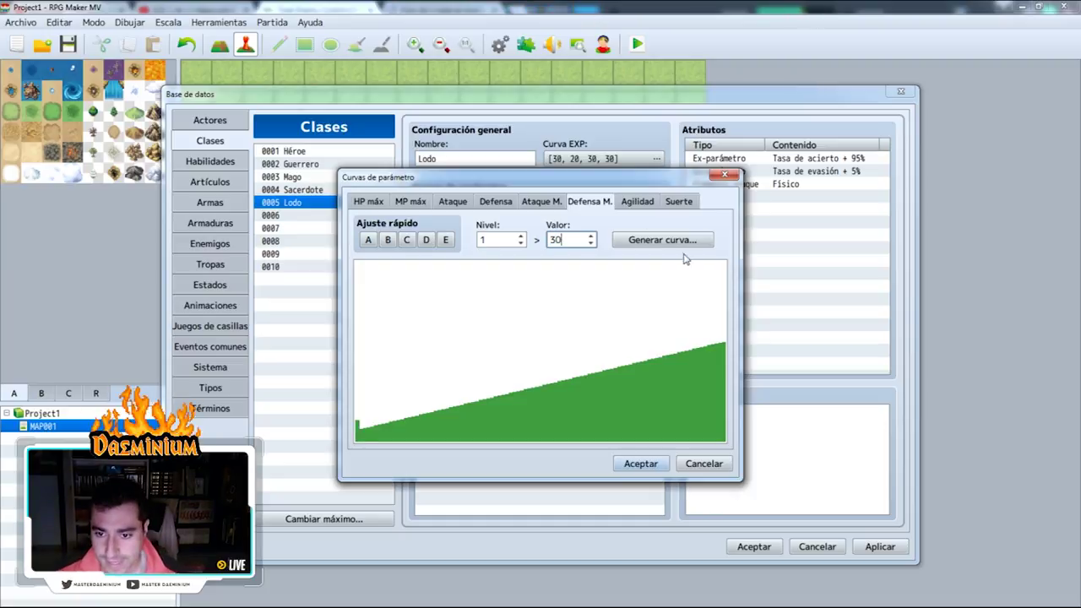
click(642, 240)
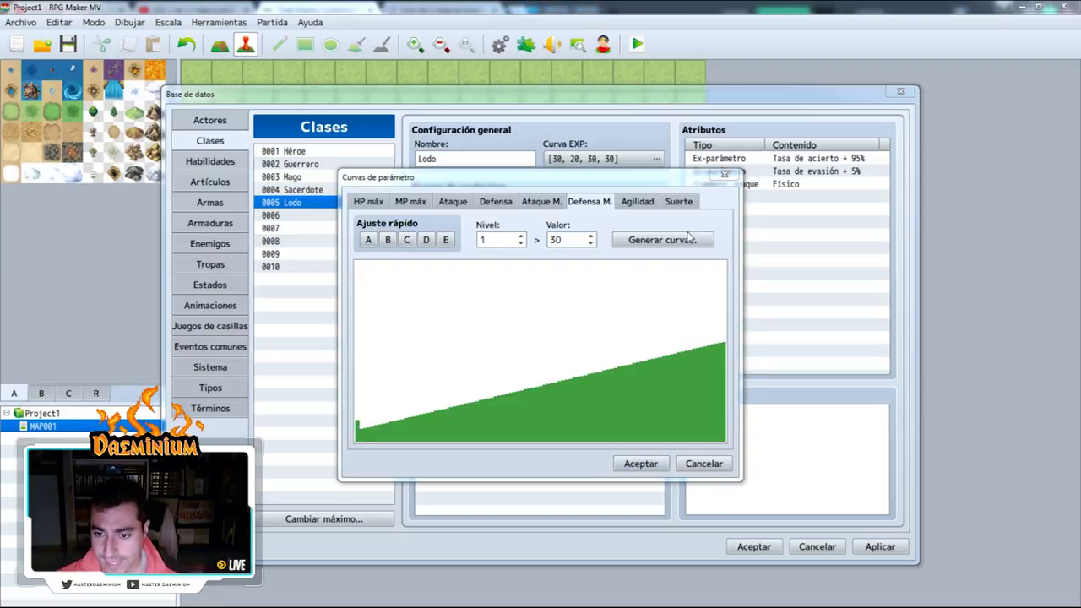
click(509, 387)
click(640, 463)
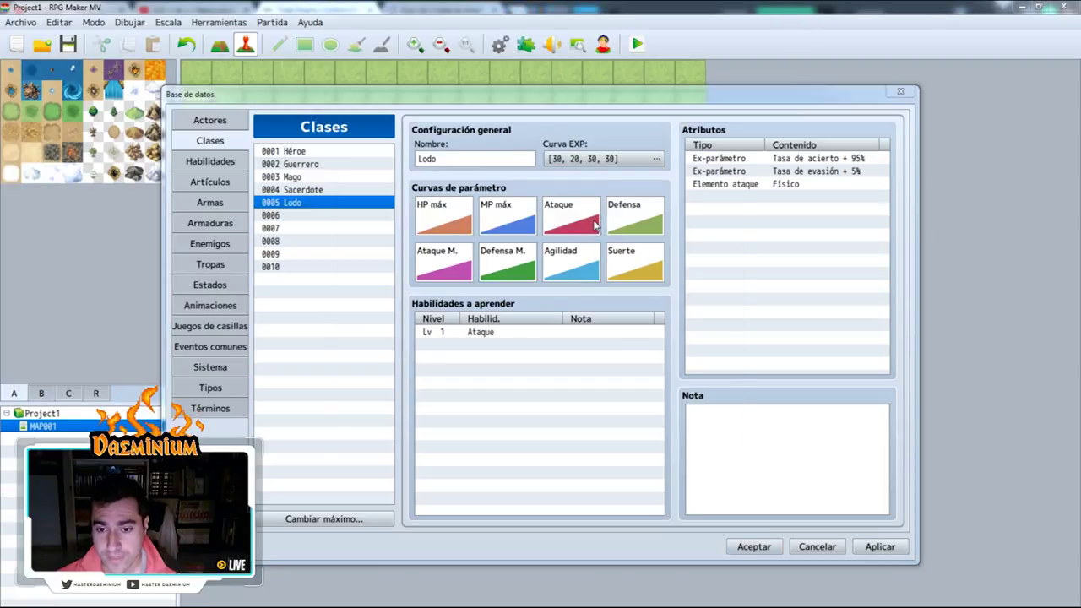
Set the Lodo class's level 1 attack (Ataque) to 30 and regenerate its parameter curve.
double_click(598, 226)
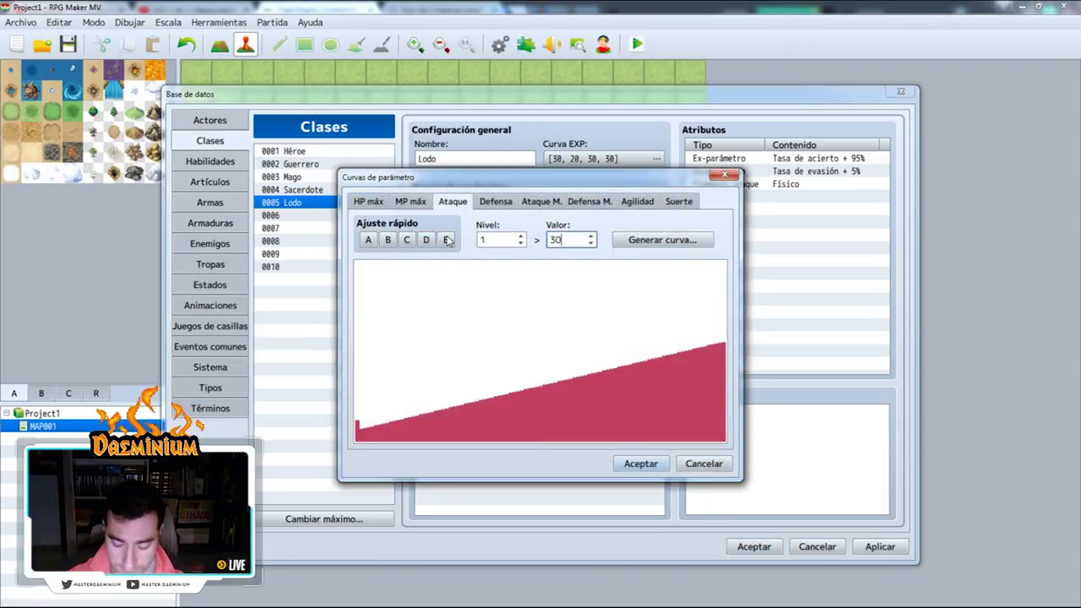
click(662, 240)
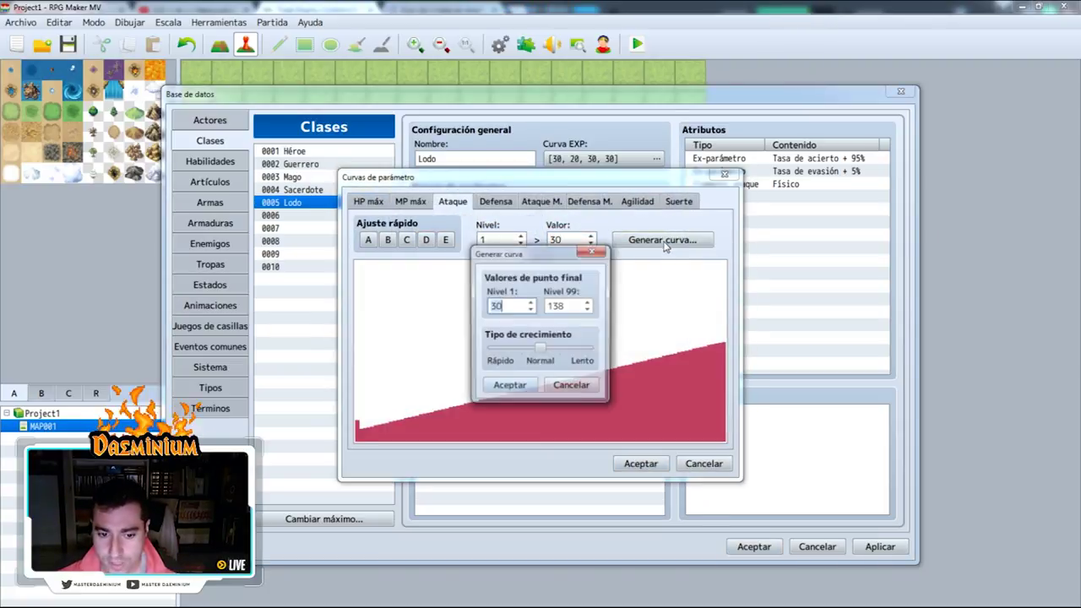
click(510, 387)
click(640, 463)
Set the Lodo class's level 1 defense (Defensa) to 30 and regenerate its parameter curve.
double_click(623, 209)
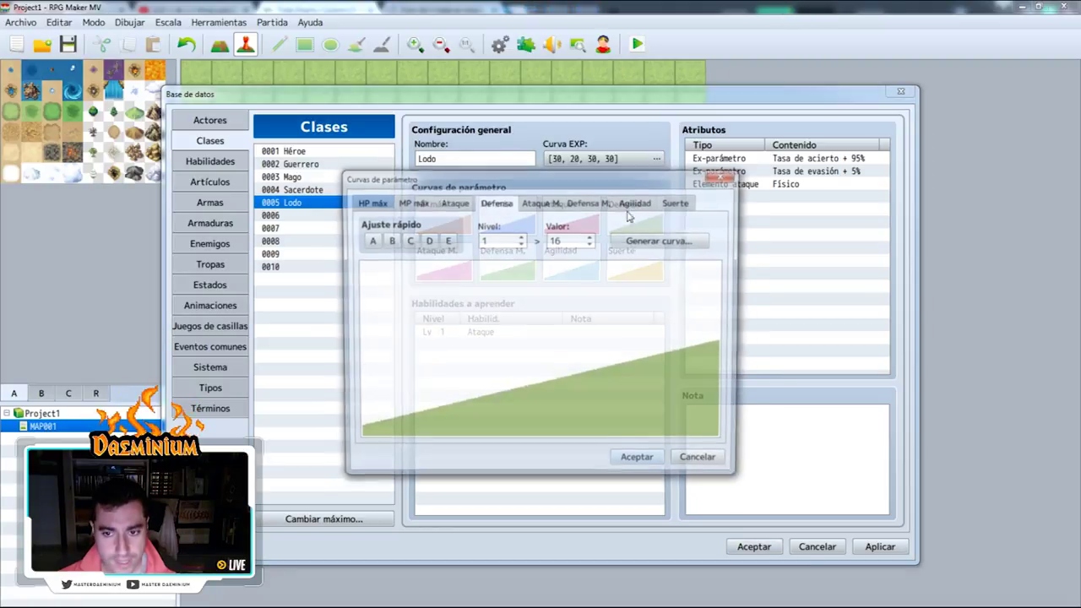
double_click(561, 239)
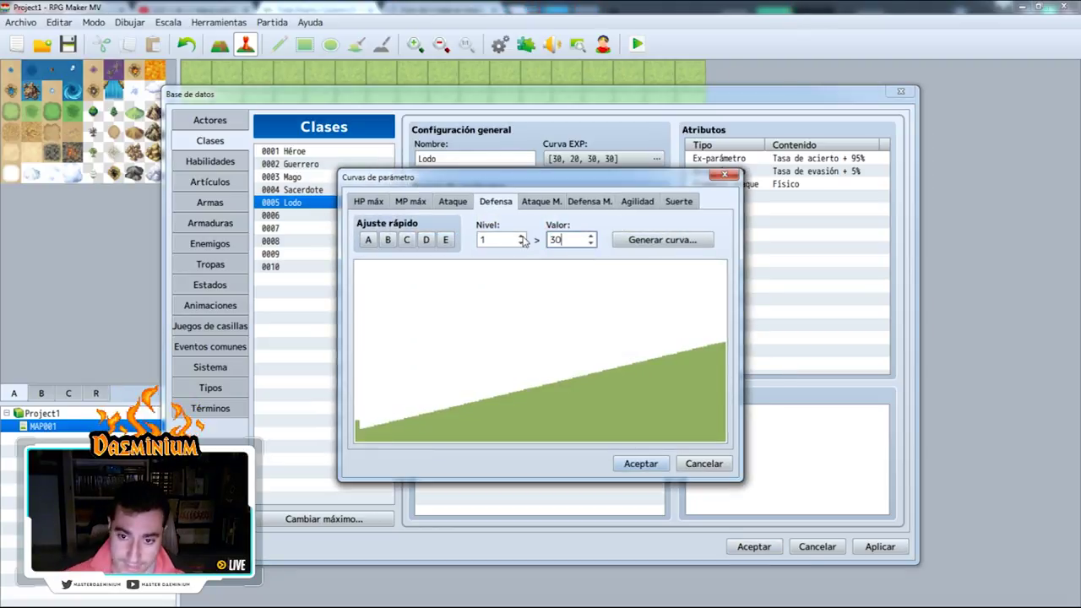
click(662, 240)
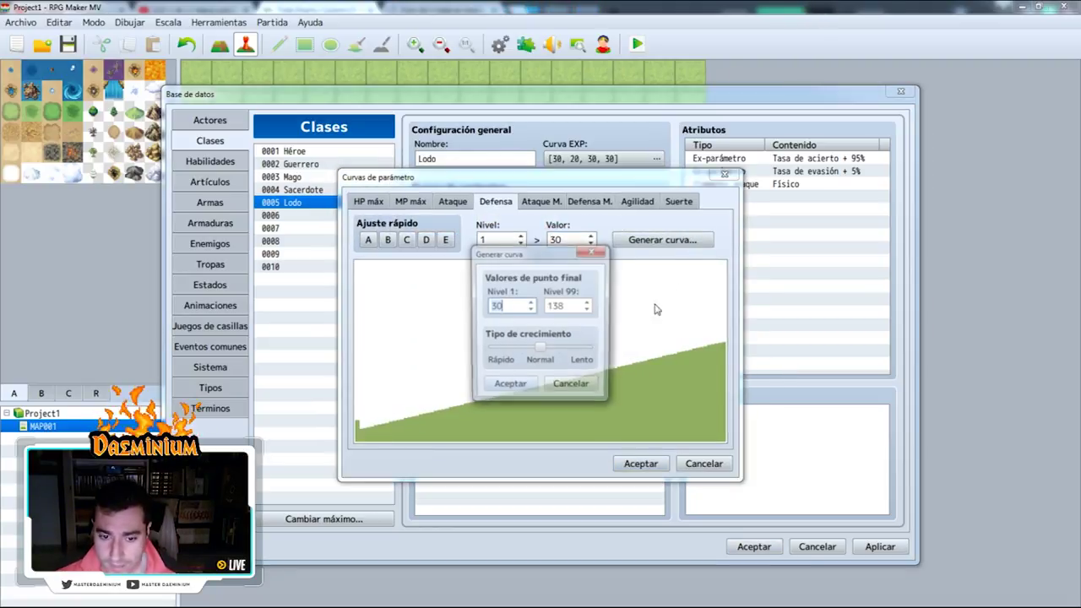
click(509, 386)
click(640, 463)
Review the Lodo class's maximum HP curve and the settings of its learned Ataque skill.
double_click(434, 211)
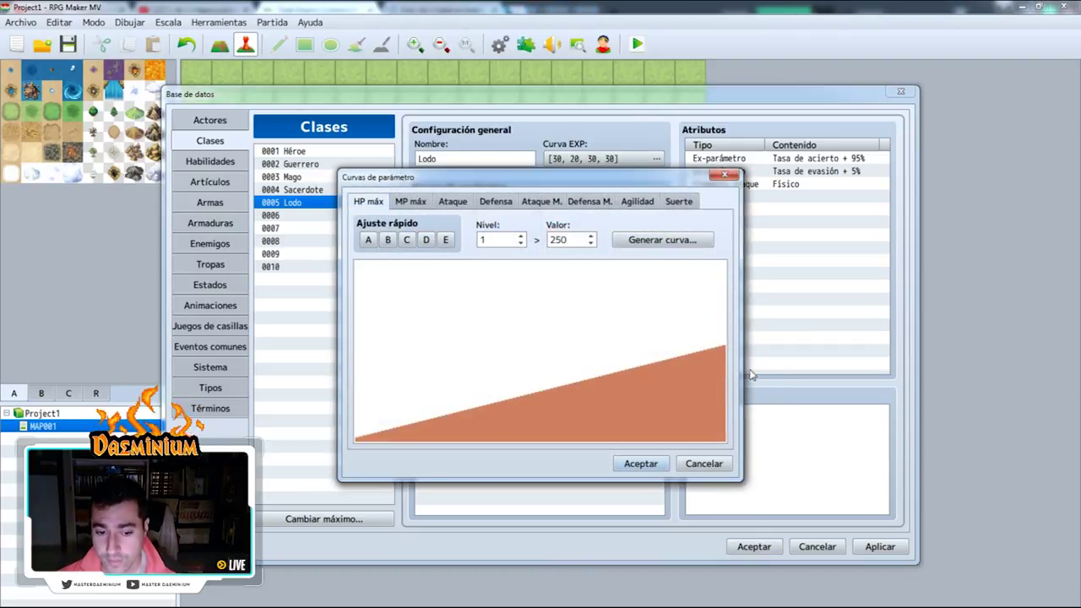
click(699, 463)
double_click(475, 332)
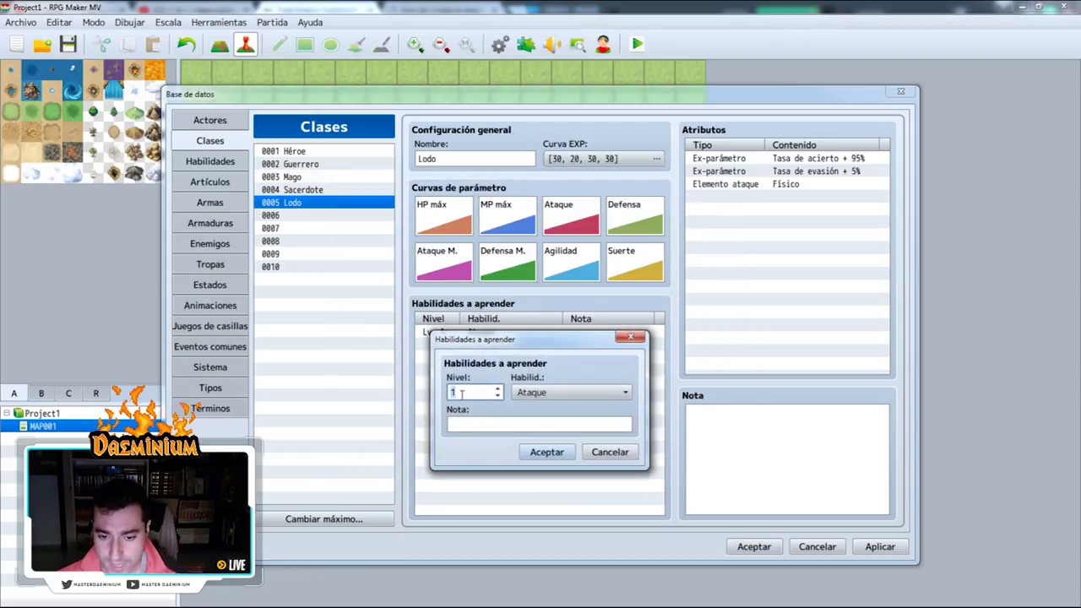
click(539, 392)
click(548, 410)
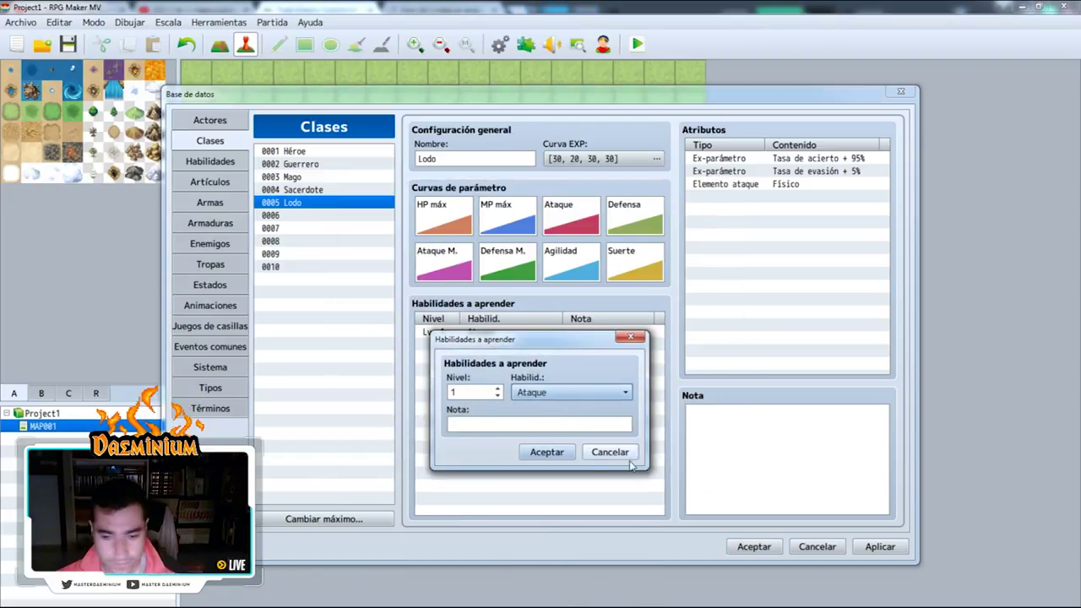
click(557, 449)
click(565, 344)
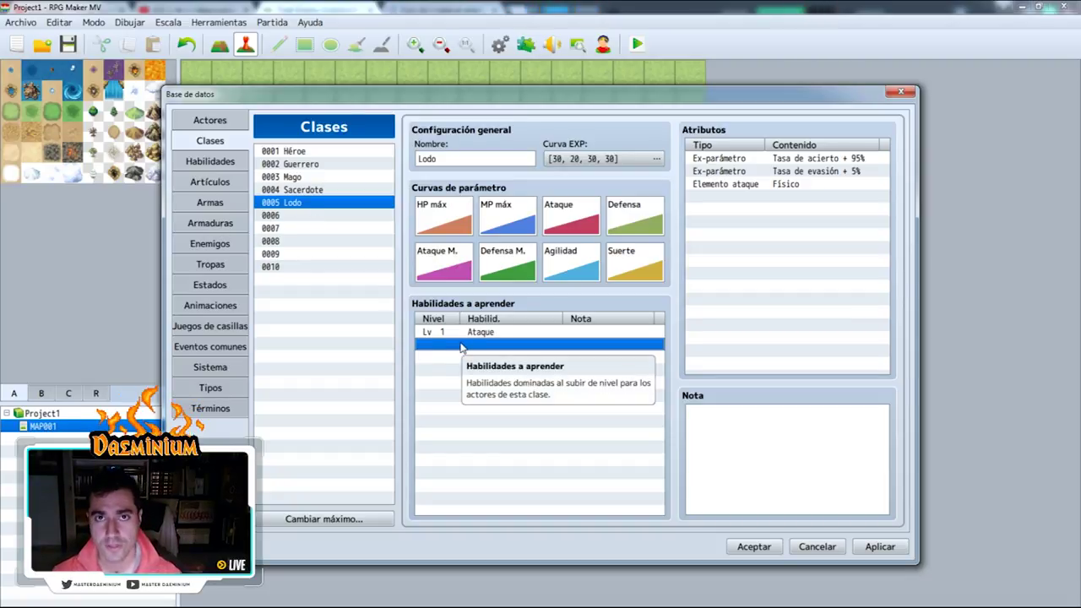
Give the Control skill icon 72 and set its occasion (Ocasión) to Pantalla de batalla.
click(207, 161)
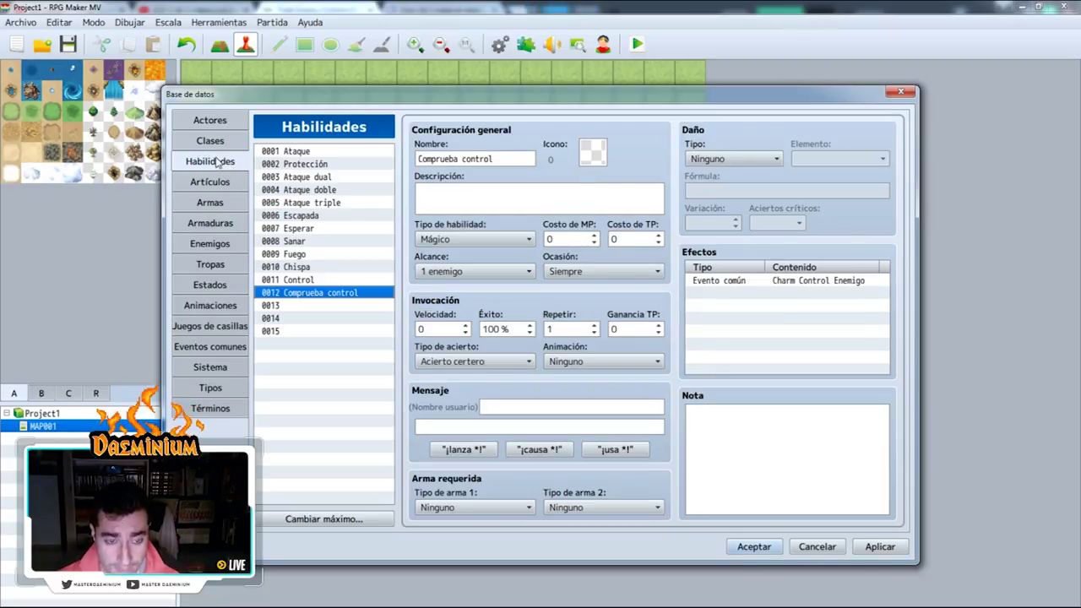
click(304, 280)
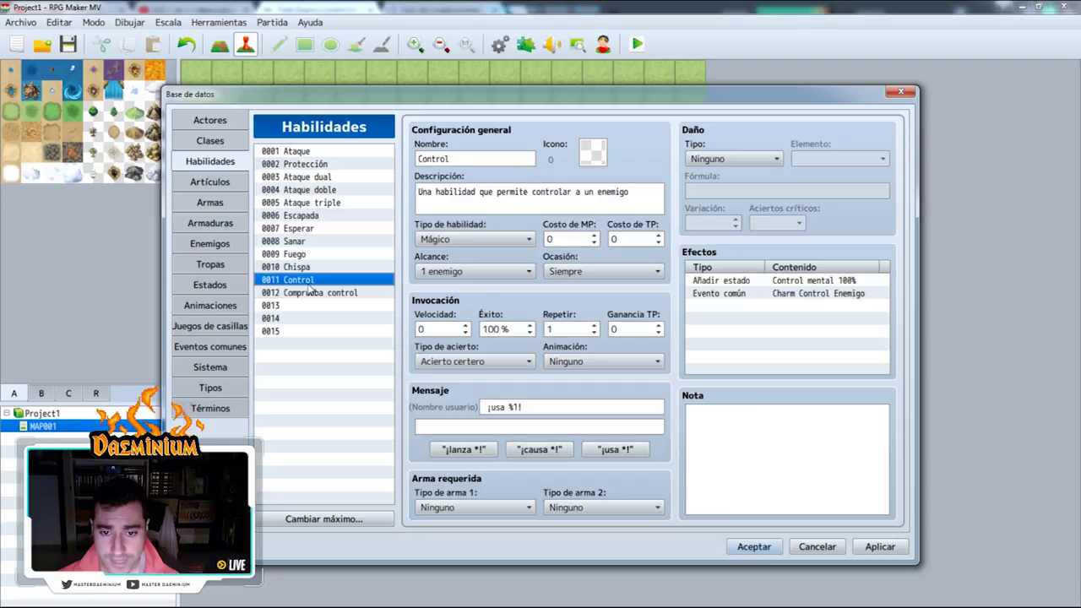
click(592, 152)
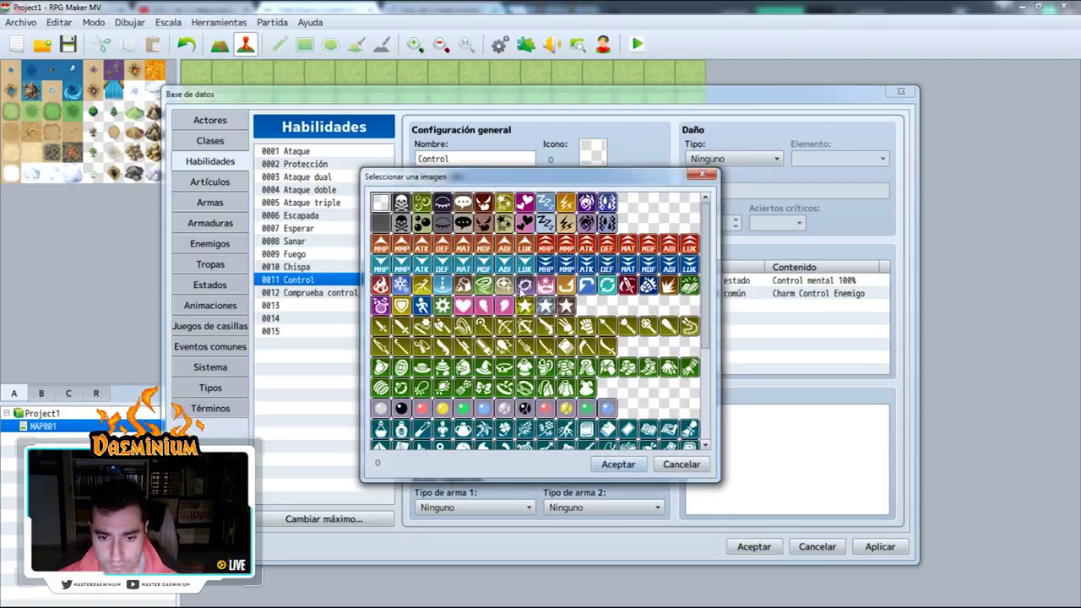
click(544, 284)
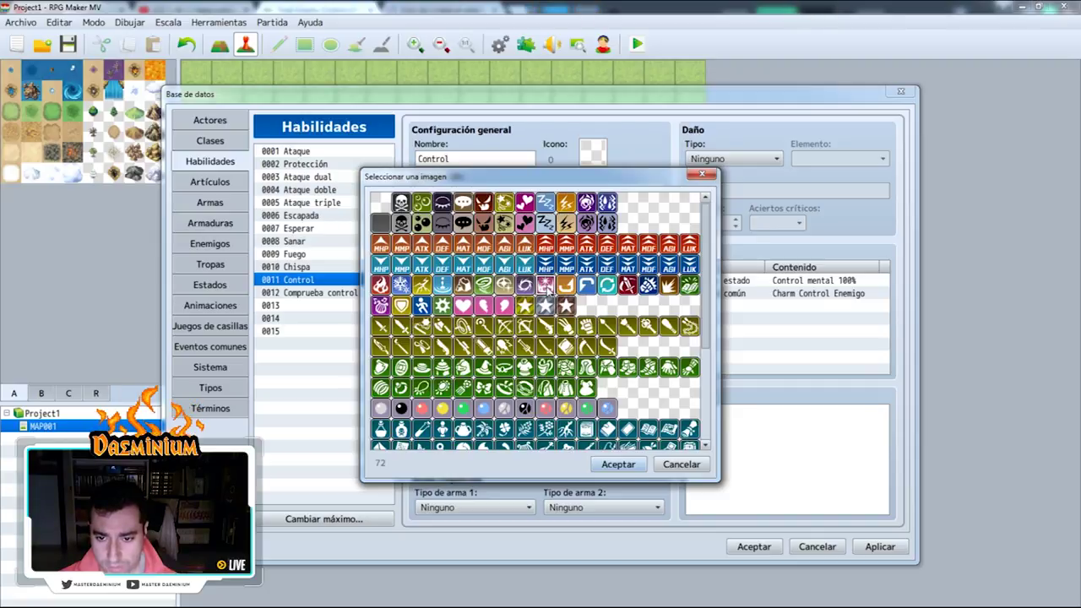
click(624, 465)
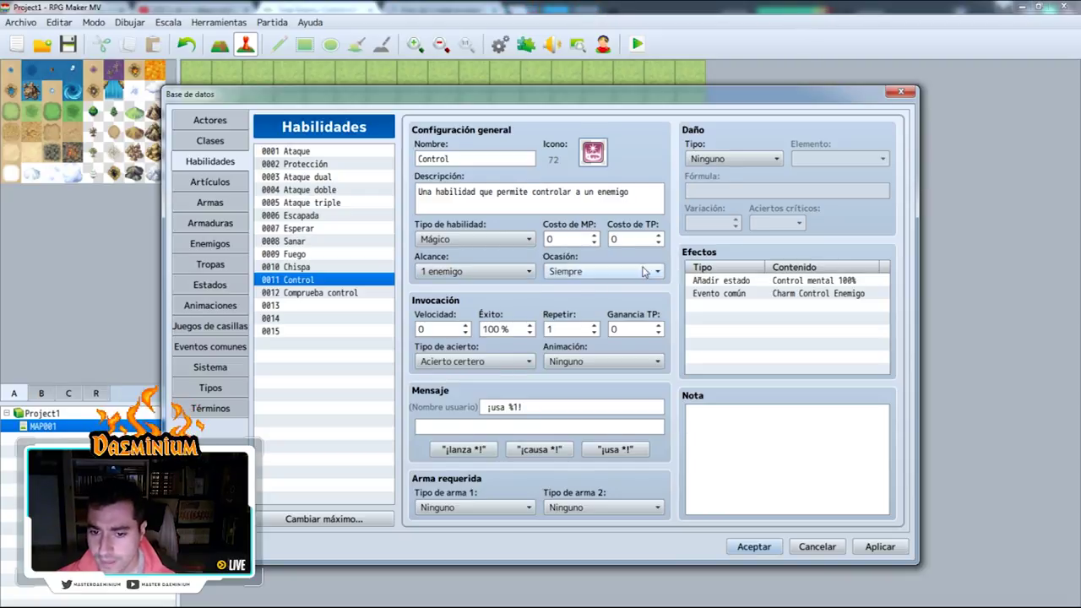
click(591, 273)
click(574, 306)
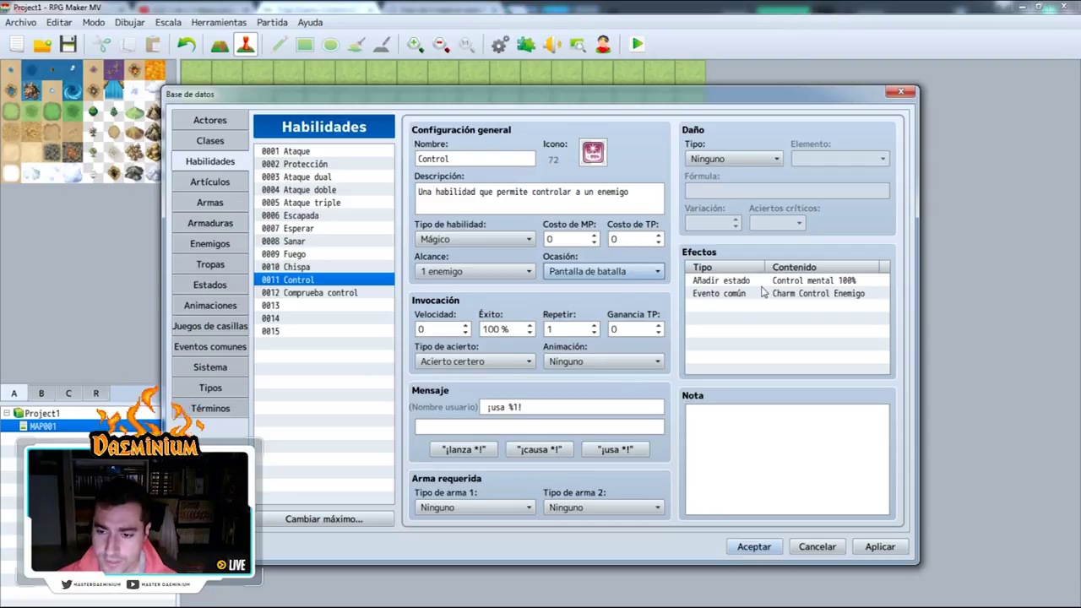
Examine the Control skill's two effects, the added Control mental state and the Charm Control Enemigo common event.
click(831, 283)
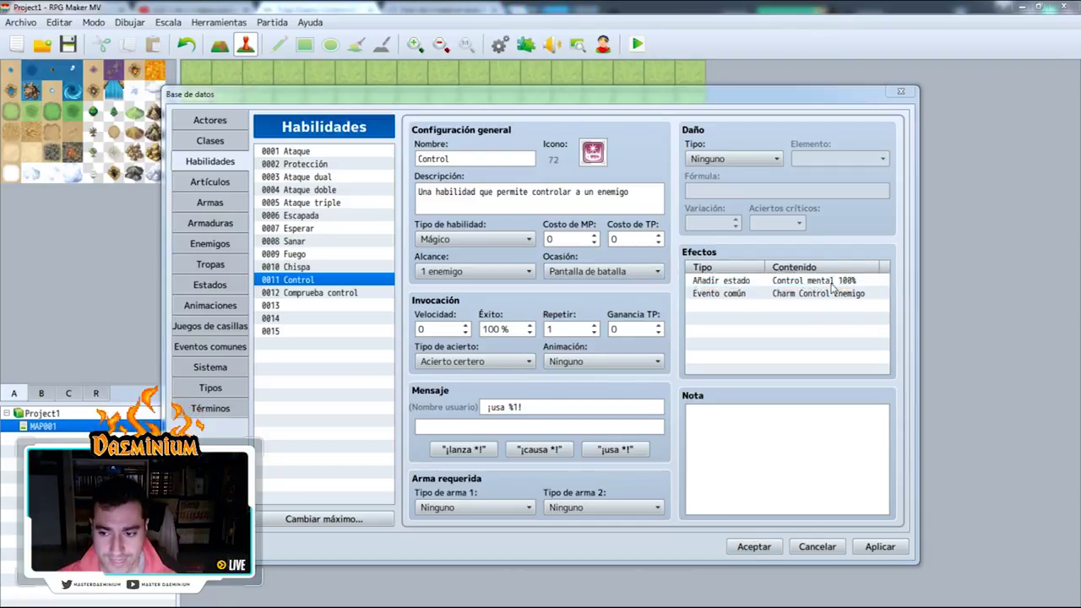
double_click(832, 288)
click(866, 392)
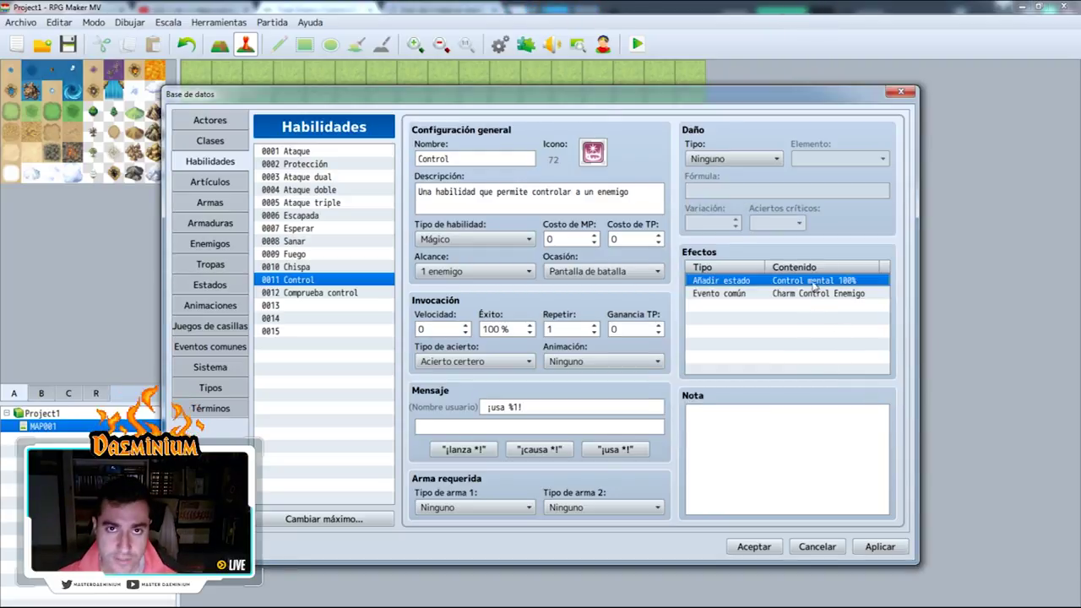
drag(794, 267, 810, 289)
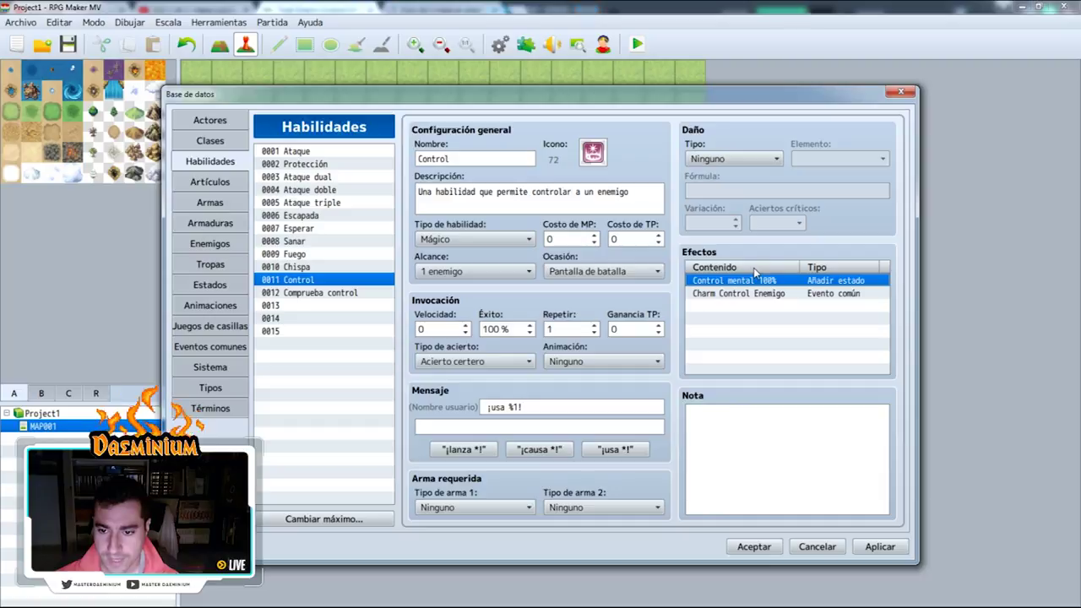
double_click(776, 285)
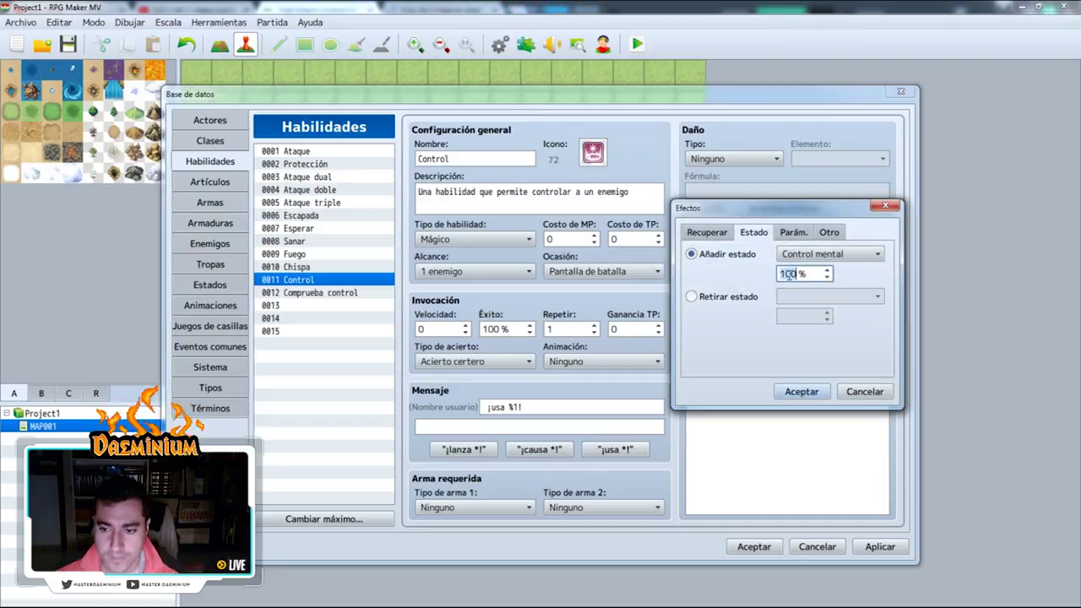
click(865, 390)
click(730, 294)
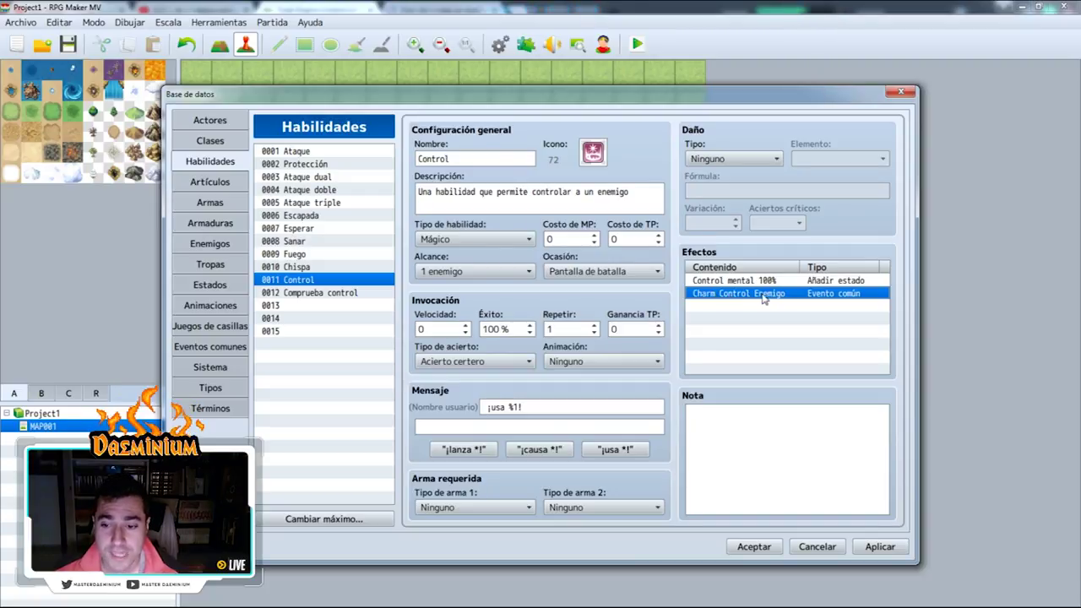
double_click(716, 296)
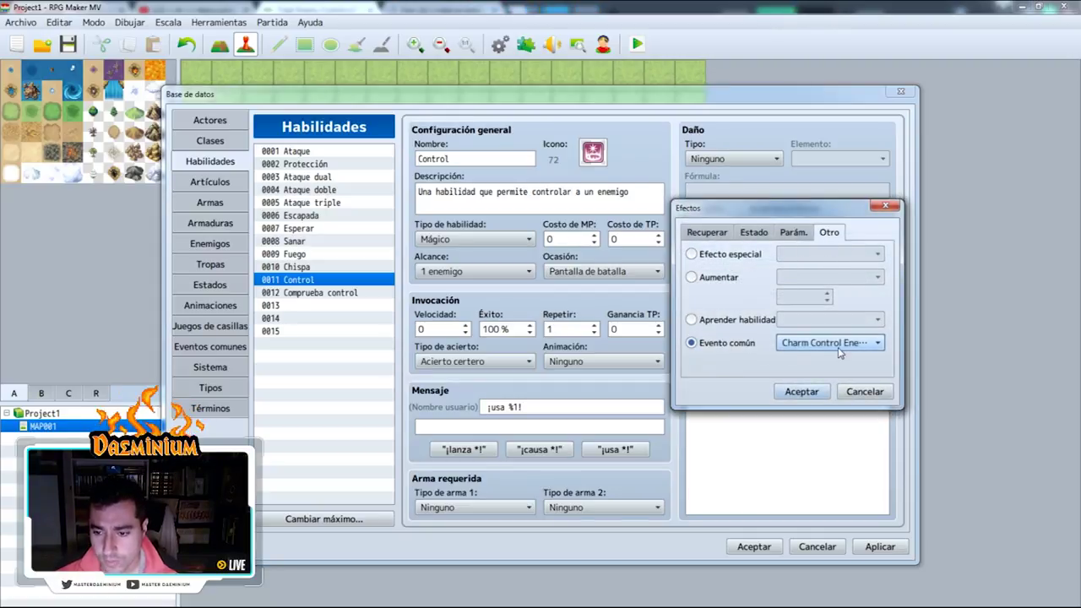
click(863, 392)
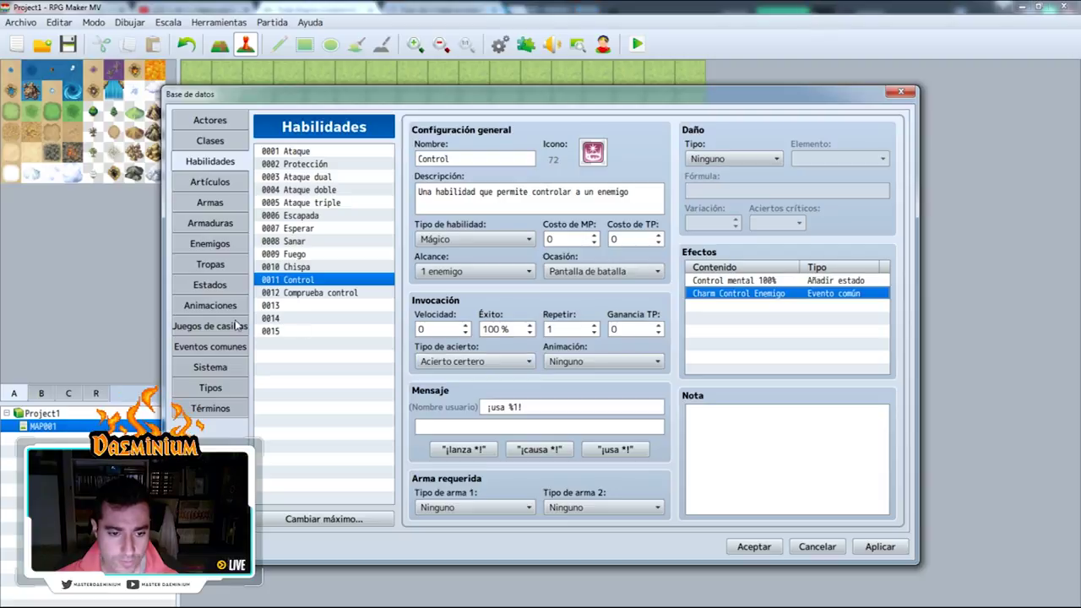
Examine the conditional branch on the Control mental state and its Otro section in the Charm Control Enemigo common event.
click(210, 347)
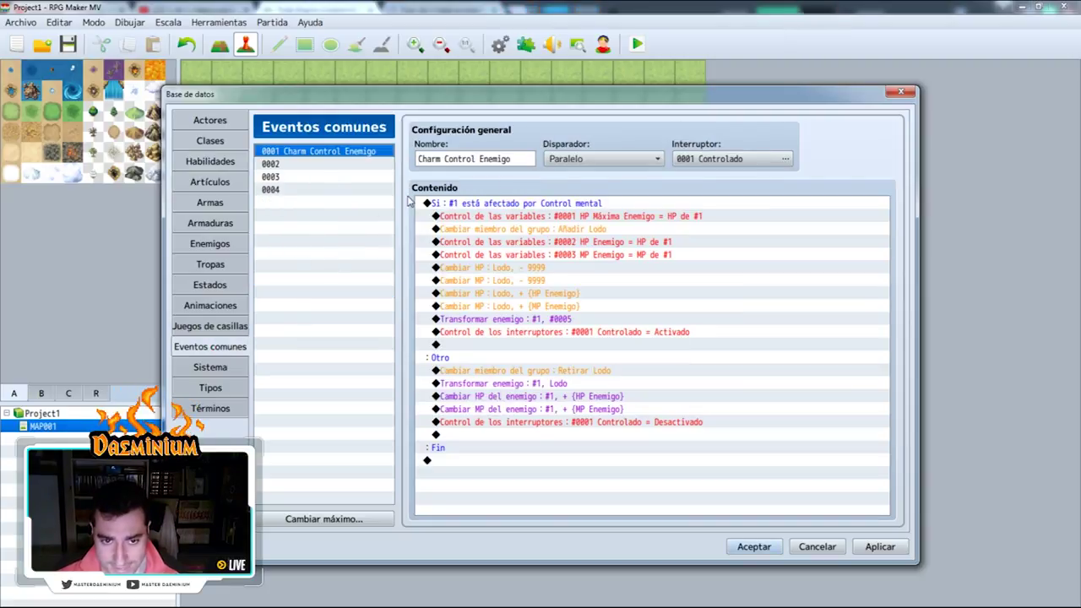
click(532, 205)
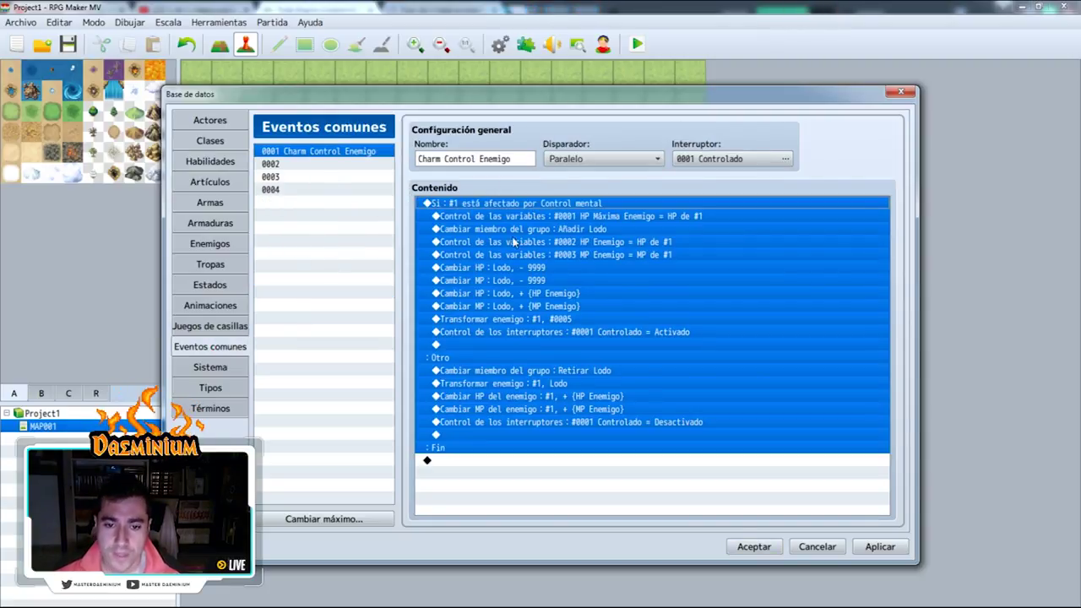
click(545, 507)
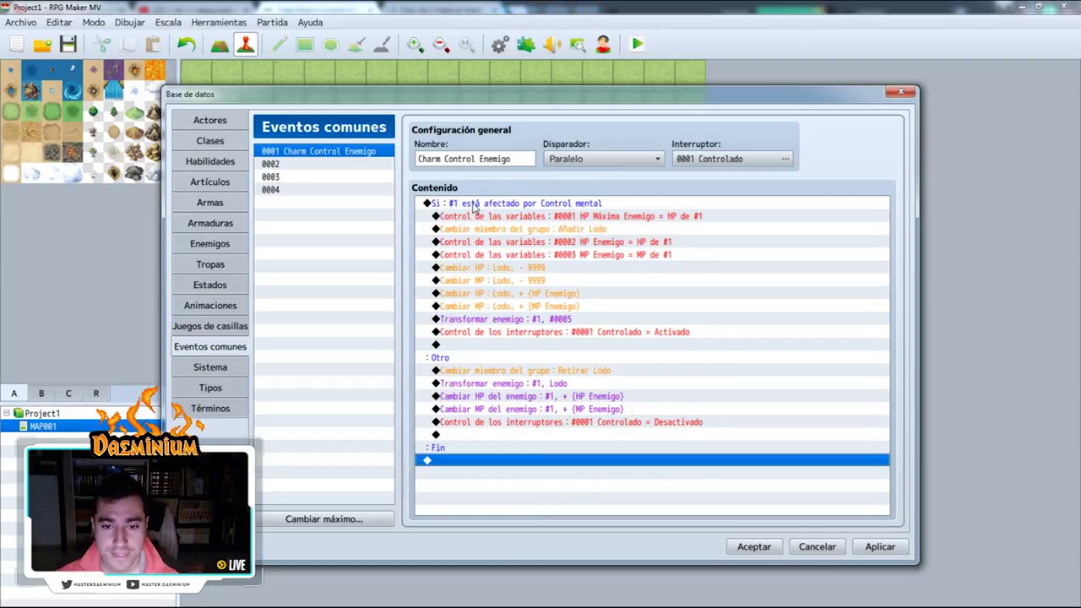
click(473, 205)
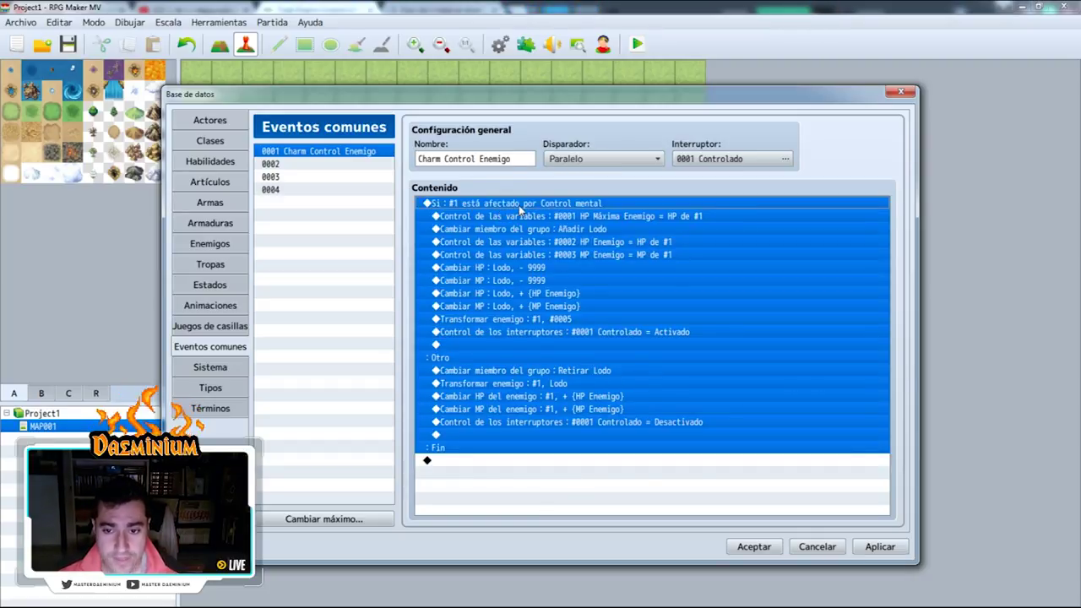
click(557, 478)
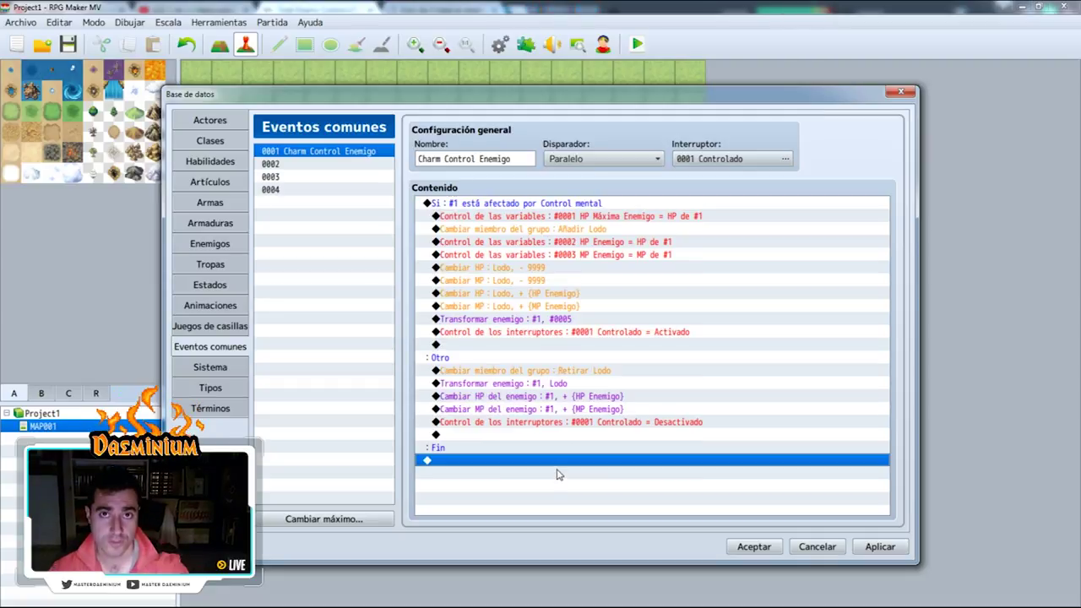
click(492, 370)
click(481, 435)
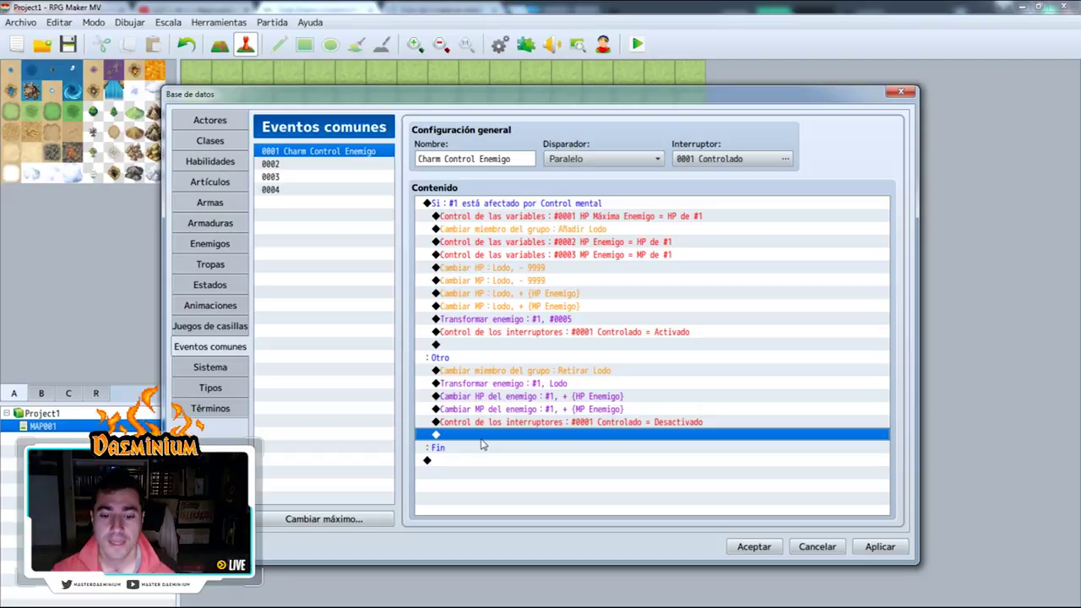
Review the HP Máxima Enemigo, HP Enemigo and MP Enemigo variables from a new variable control command without adding it.
click(493, 217)
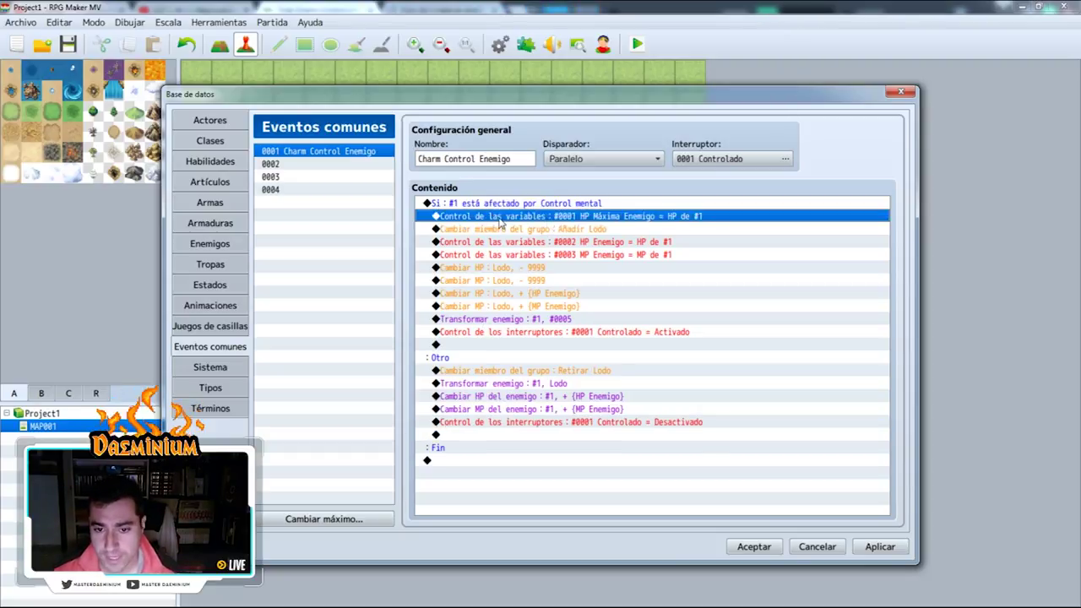
key(Insert)
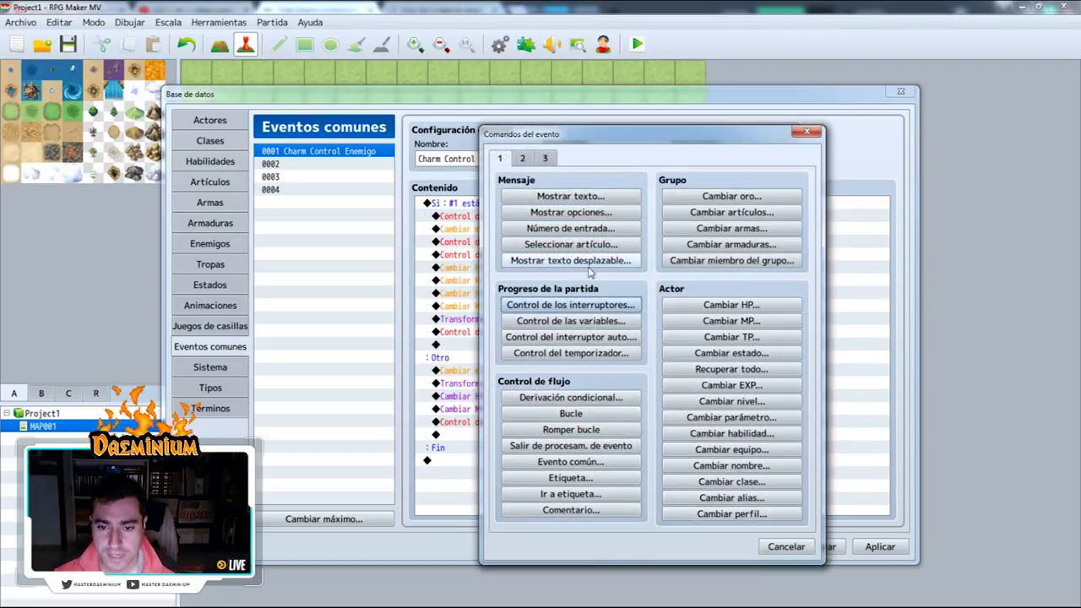
click(571, 321)
click(654, 255)
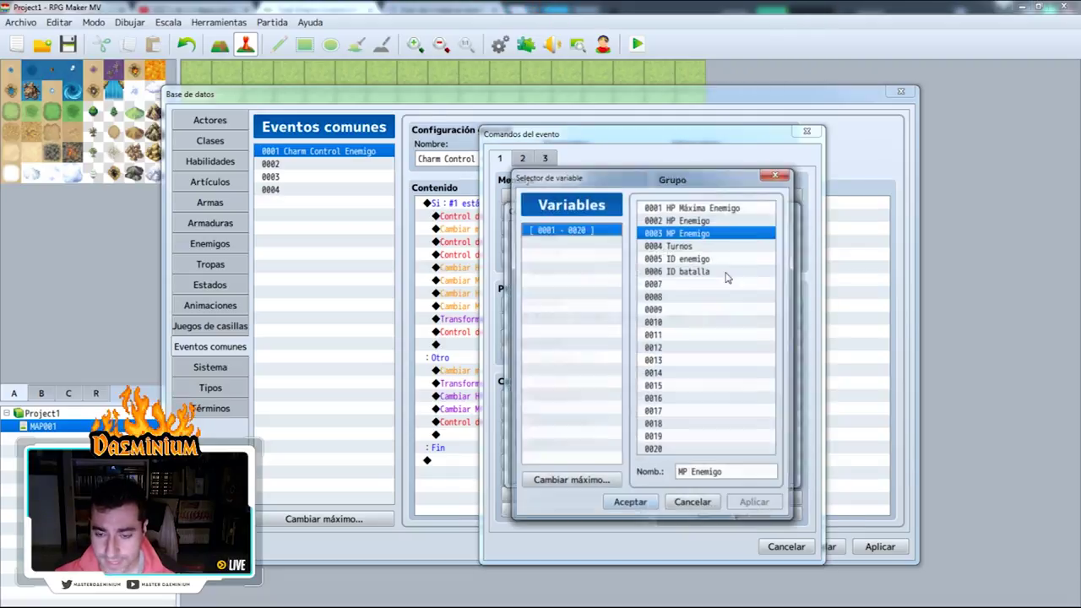
click(698, 211)
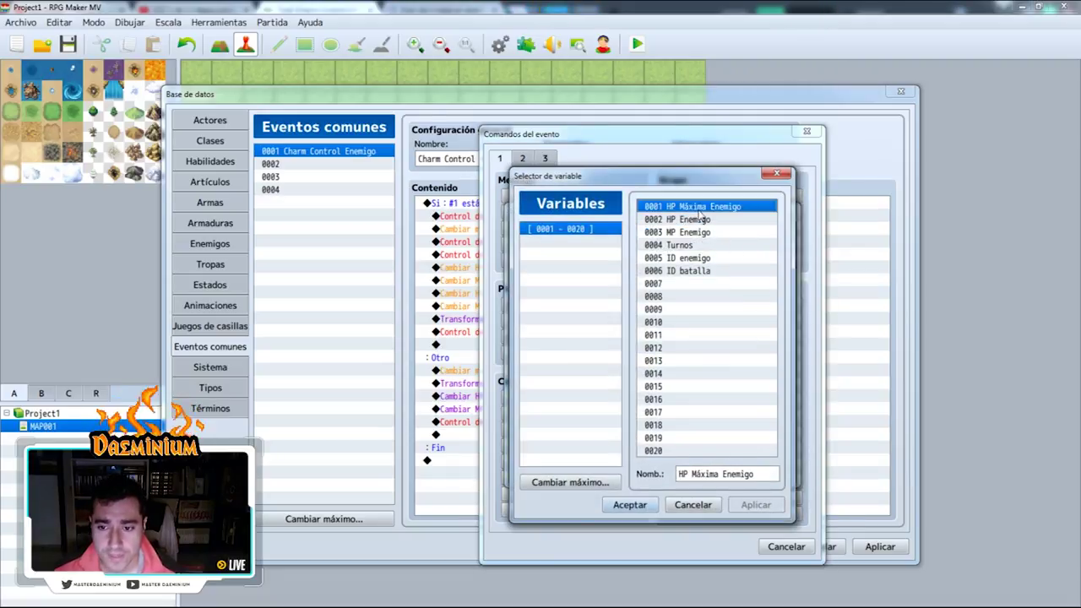
click(699, 219)
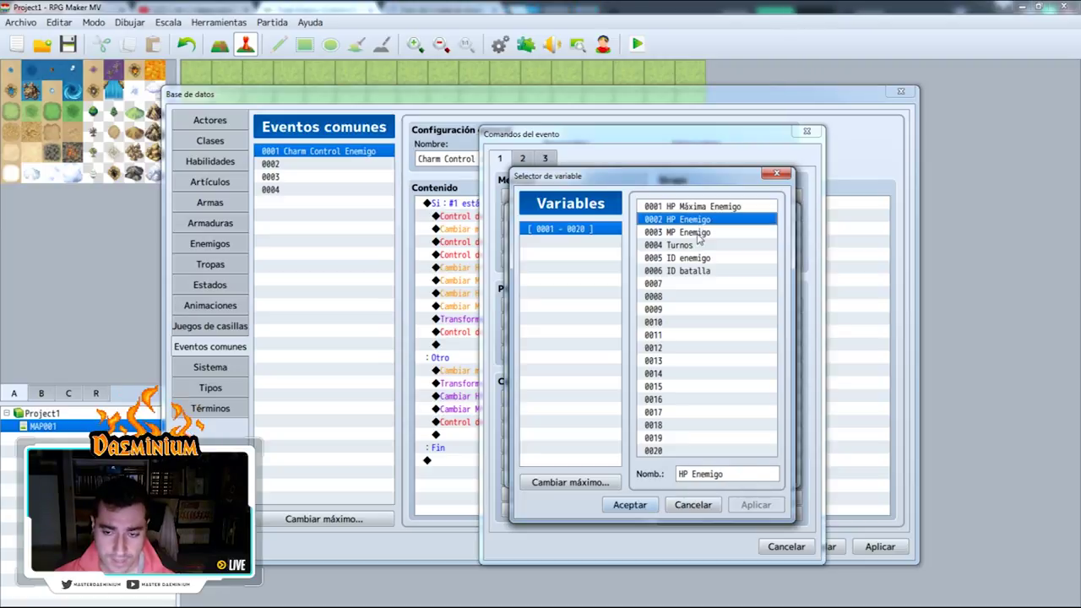
click(697, 232)
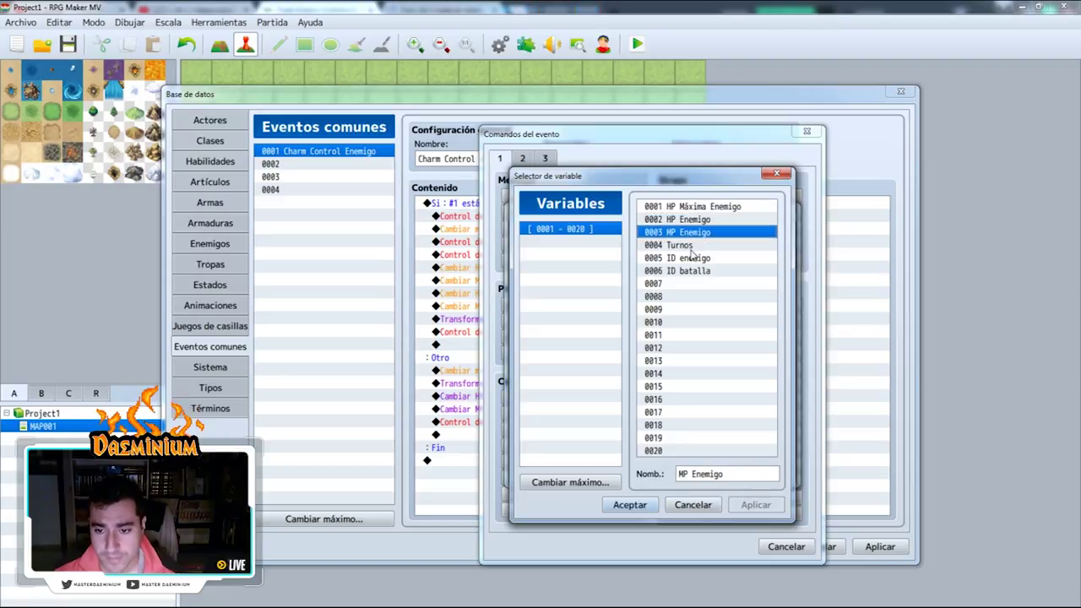
click(692, 504)
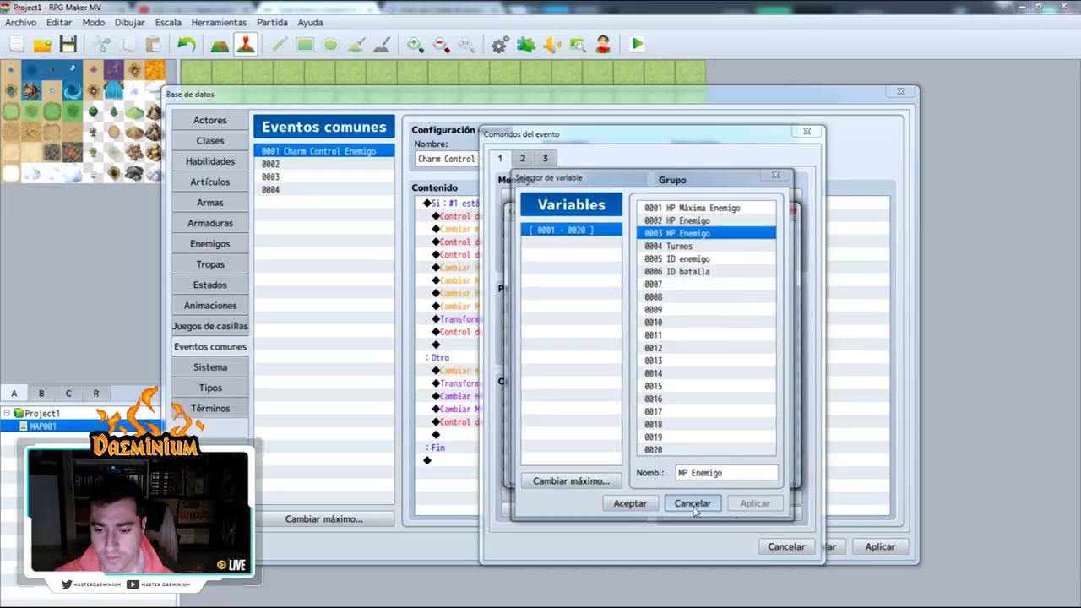
click(760, 470)
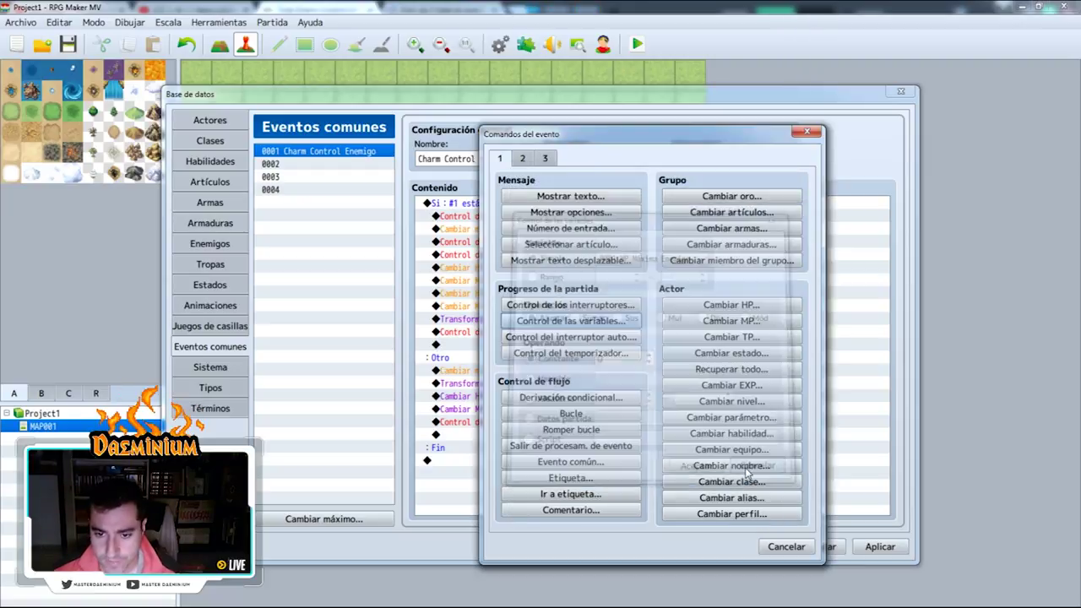
click(771, 552)
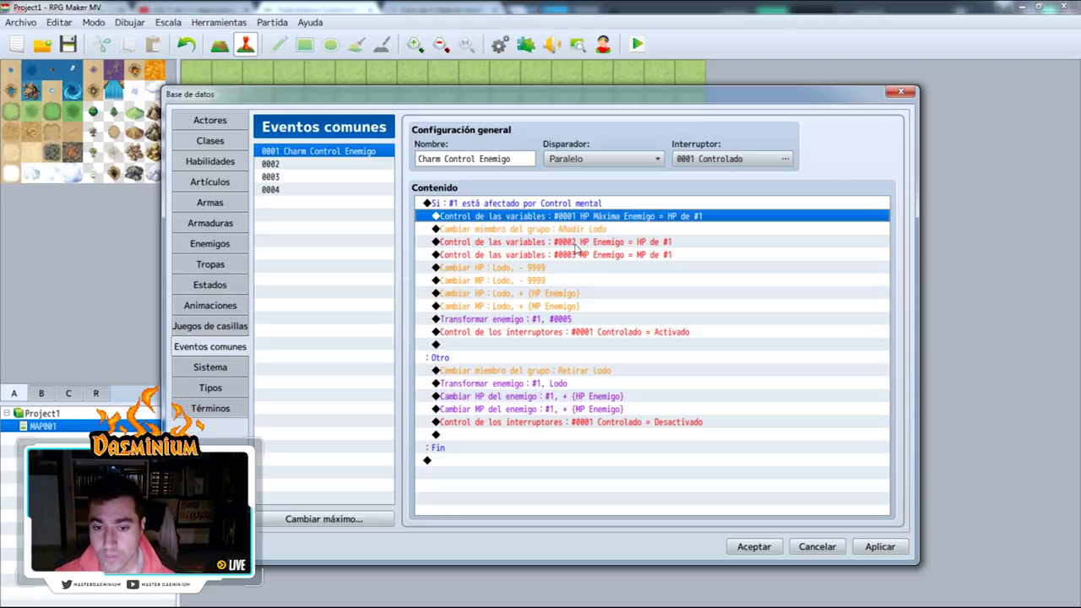
Examine the command that adds Lodo to the party and the Lodo actor it refers to.
click(527, 230)
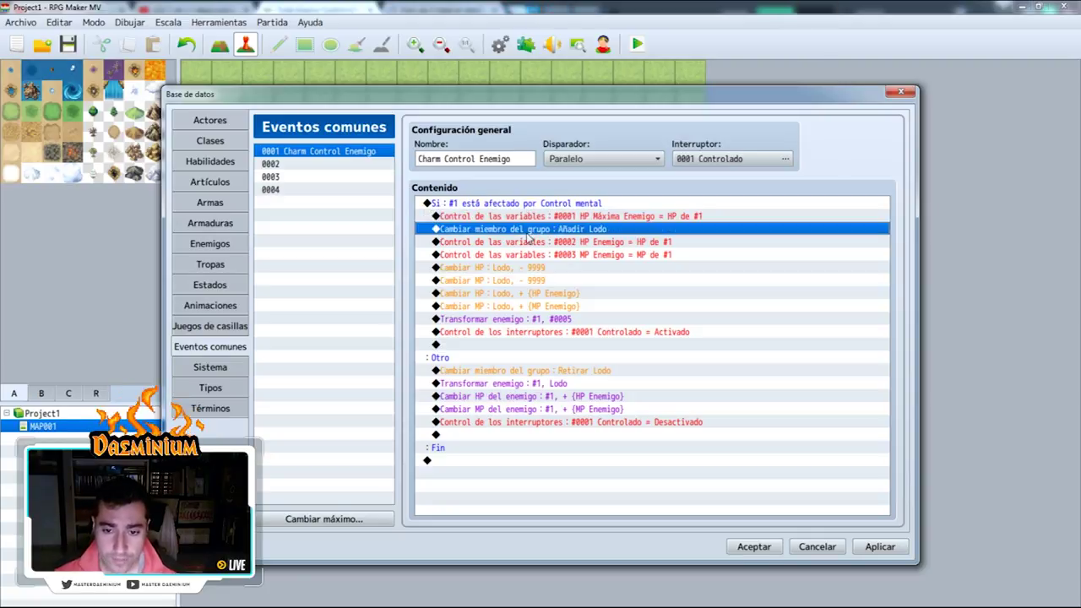
click(218, 125)
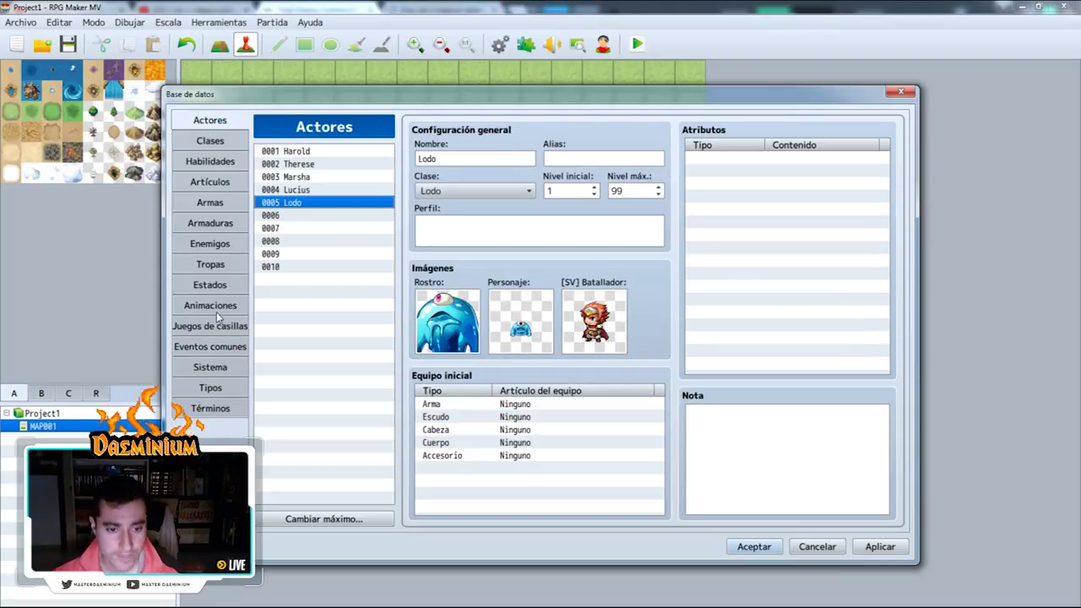
click(210, 346)
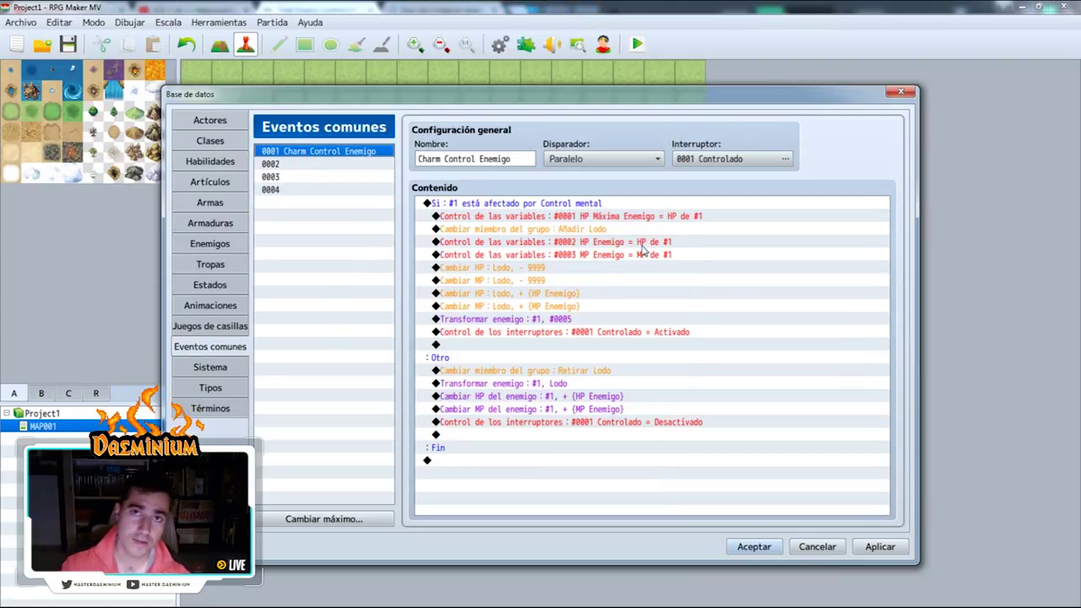
Examine the HP Enemigo and MP Enemigo variable commands and the Cambiar HP and Cambiar MP commands for Lodo.
click(637, 245)
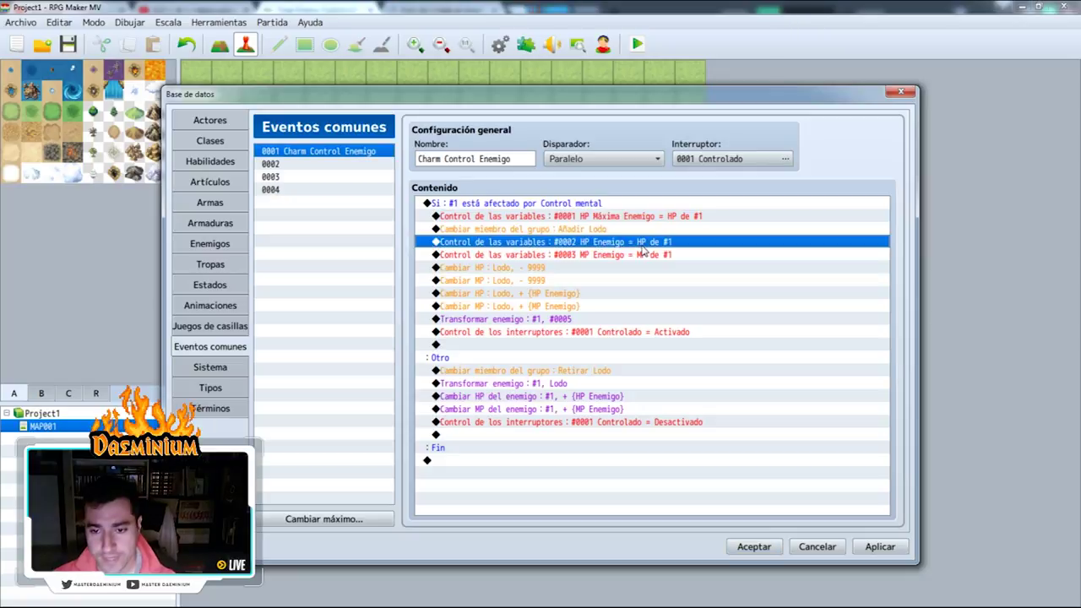
click(591, 256)
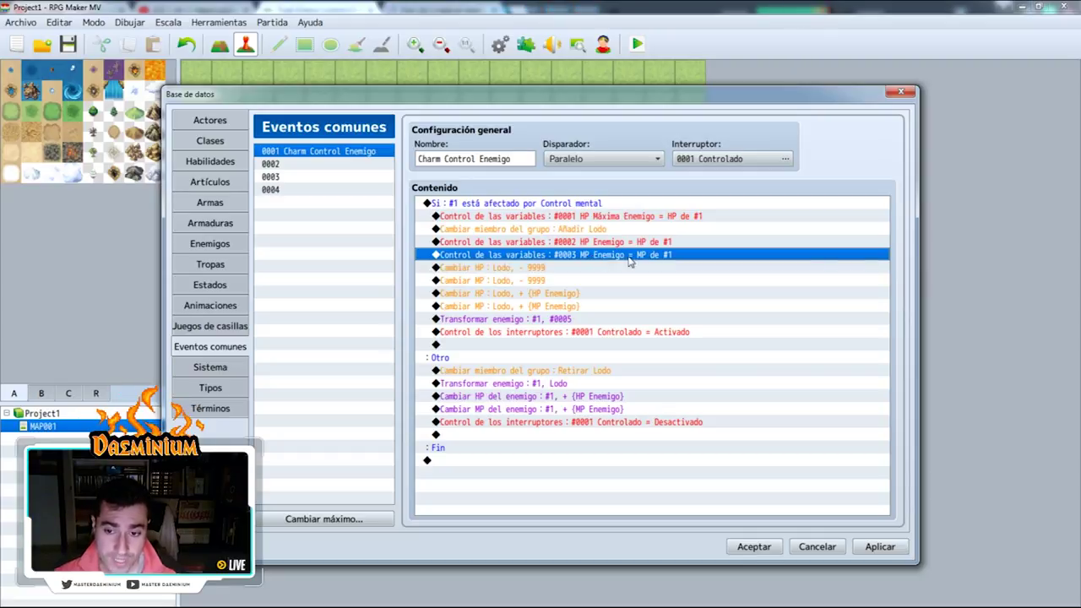
click(652, 243)
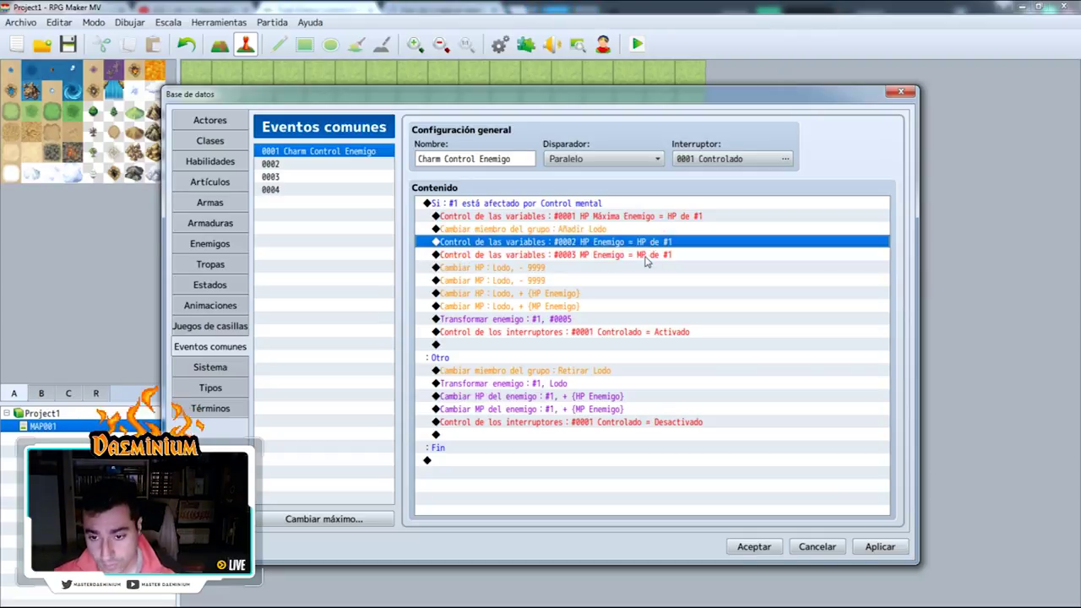
click(645, 262)
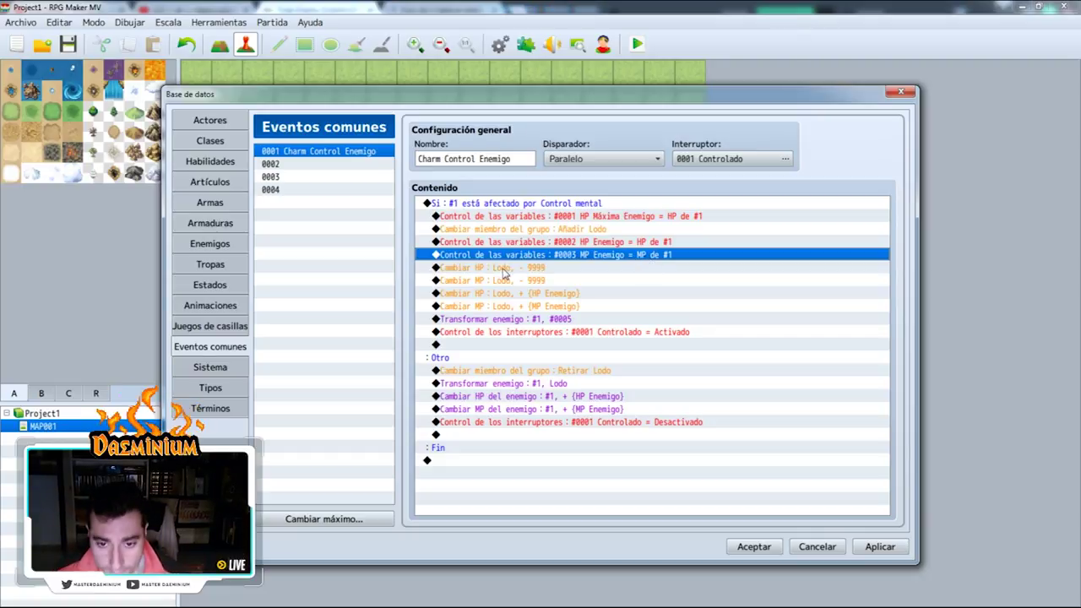
click(503, 268)
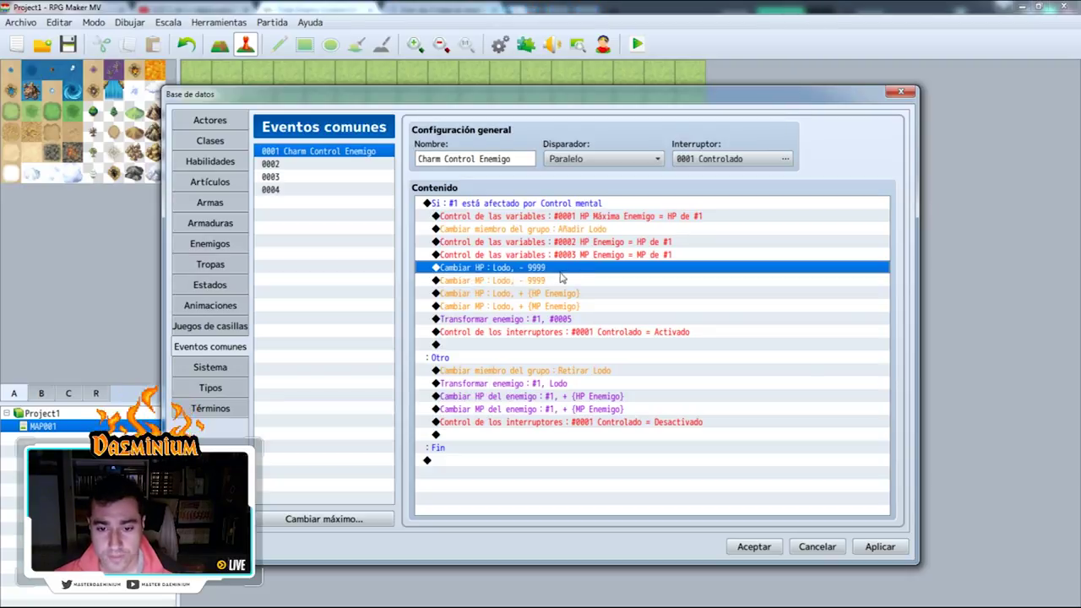
click(515, 282)
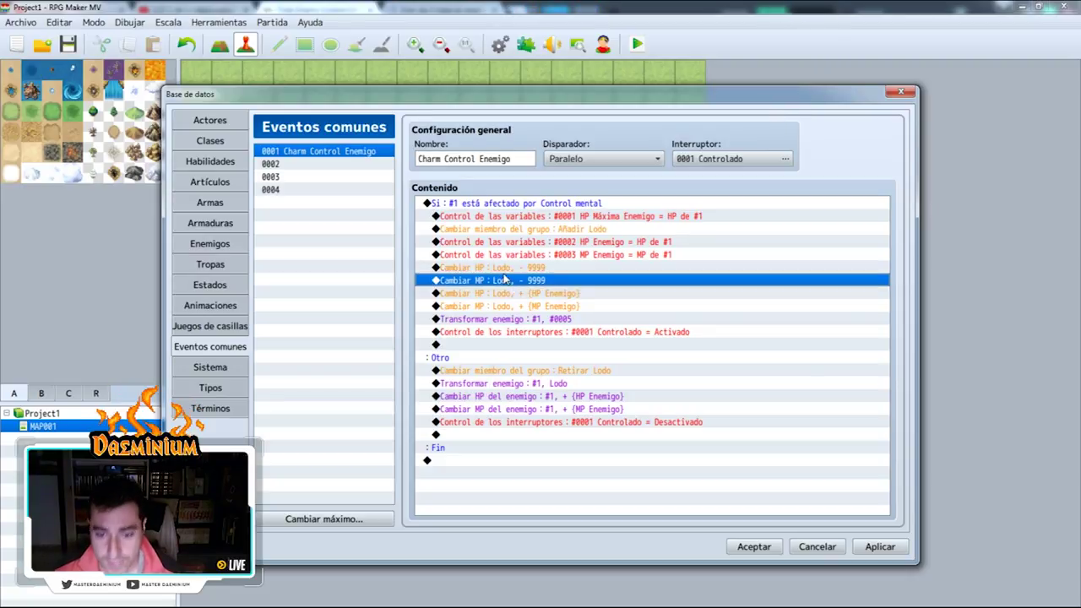
click(520, 294)
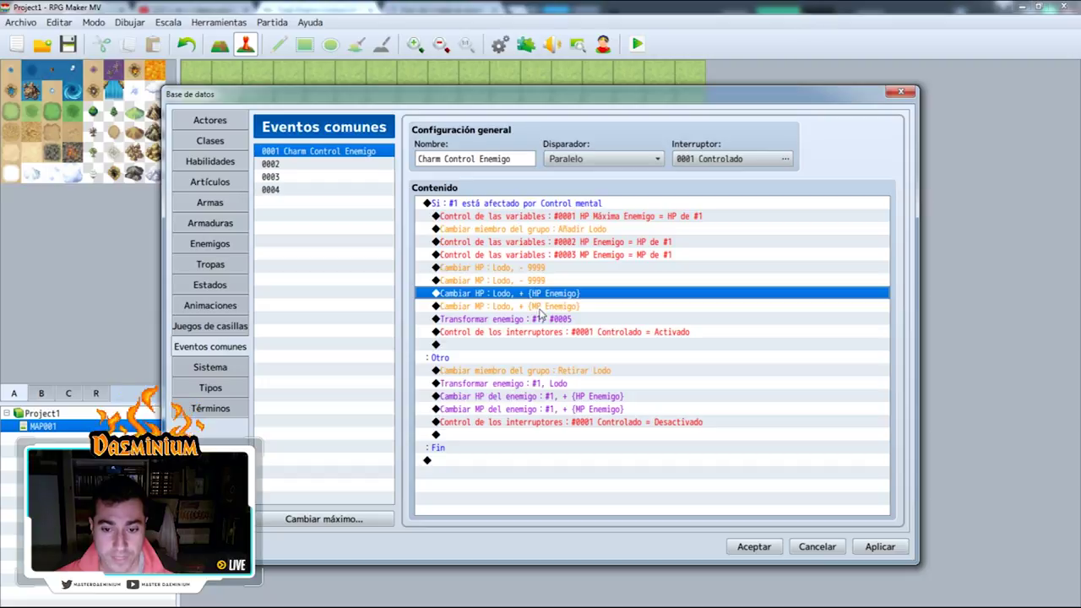
click(532, 280)
key(Insert)
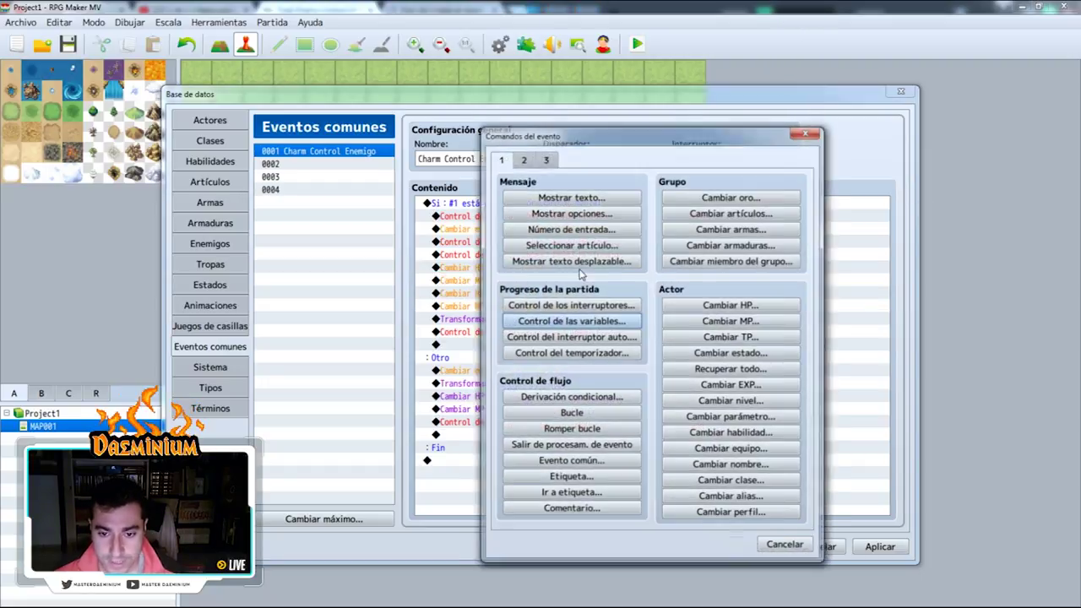
click(806, 132)
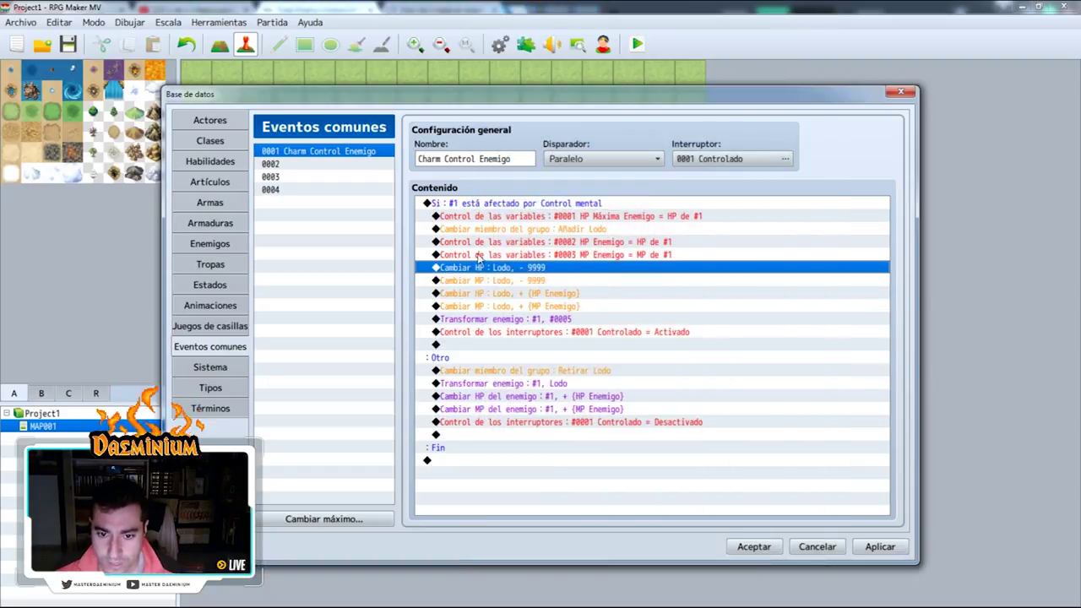
Try a constant of 1 in Lodo's Cambiar HP decrease command and view the matching Cambiar MP command without editing it.
right_click(483, 268)
click(510, 291)
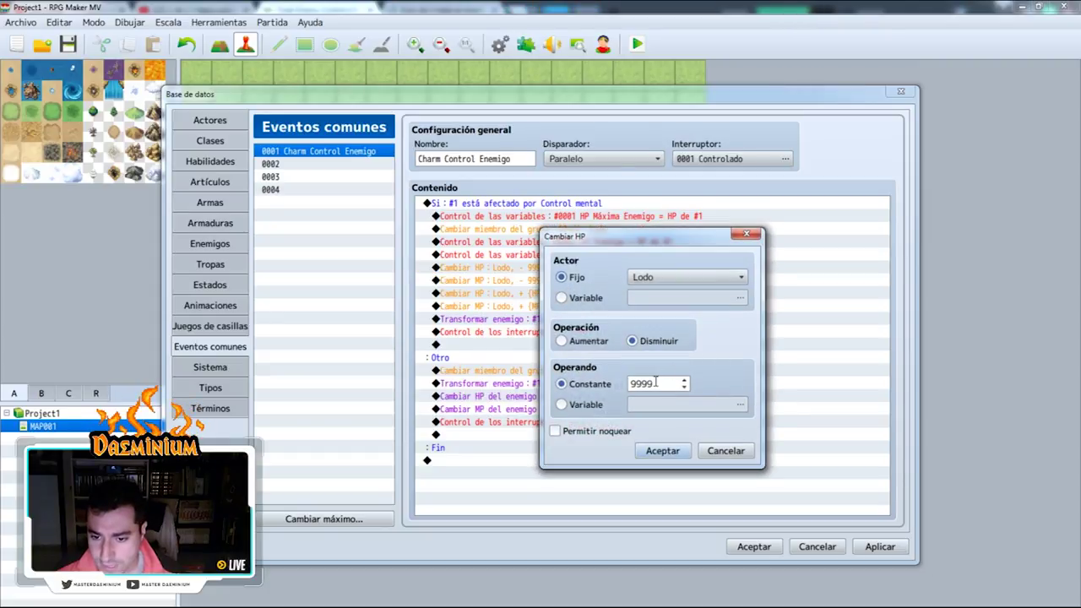
text(1)
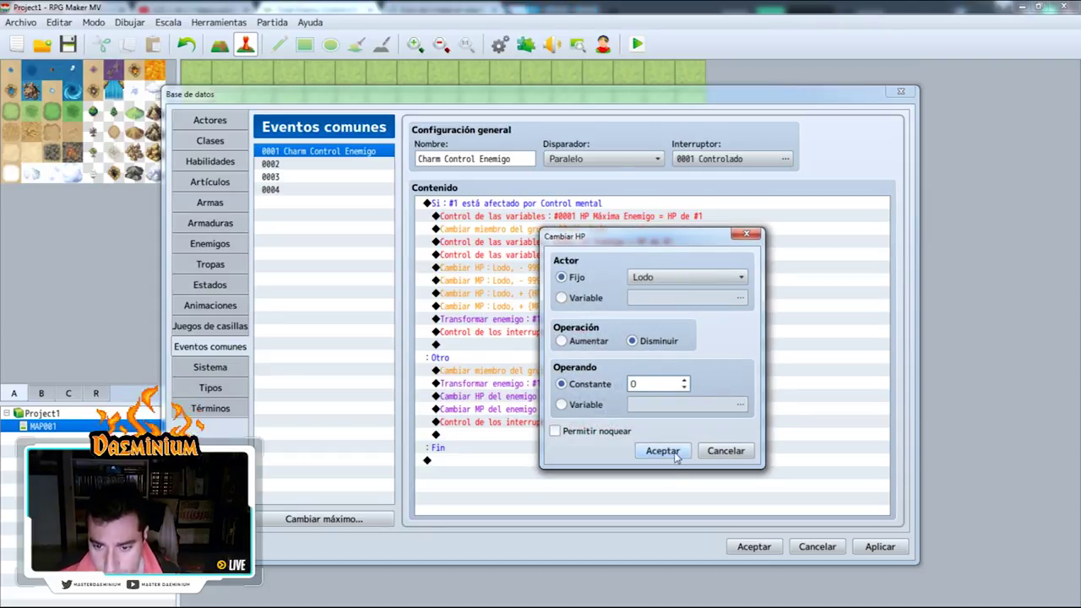
click(662, 451)
click(525, 283)
right_click(525, 283)
click(551, 307)
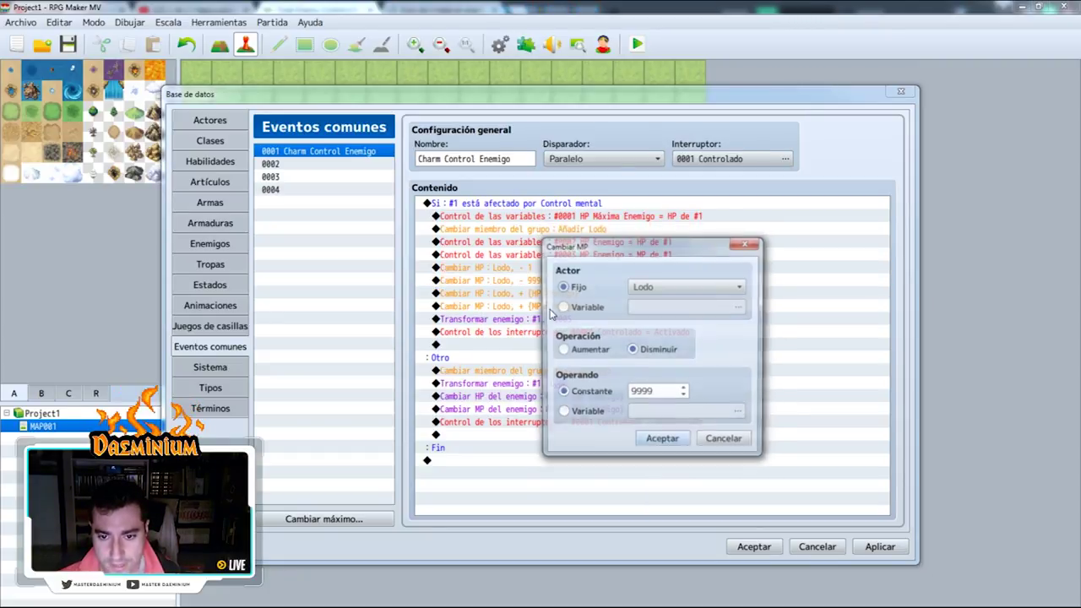
click(723, 441)
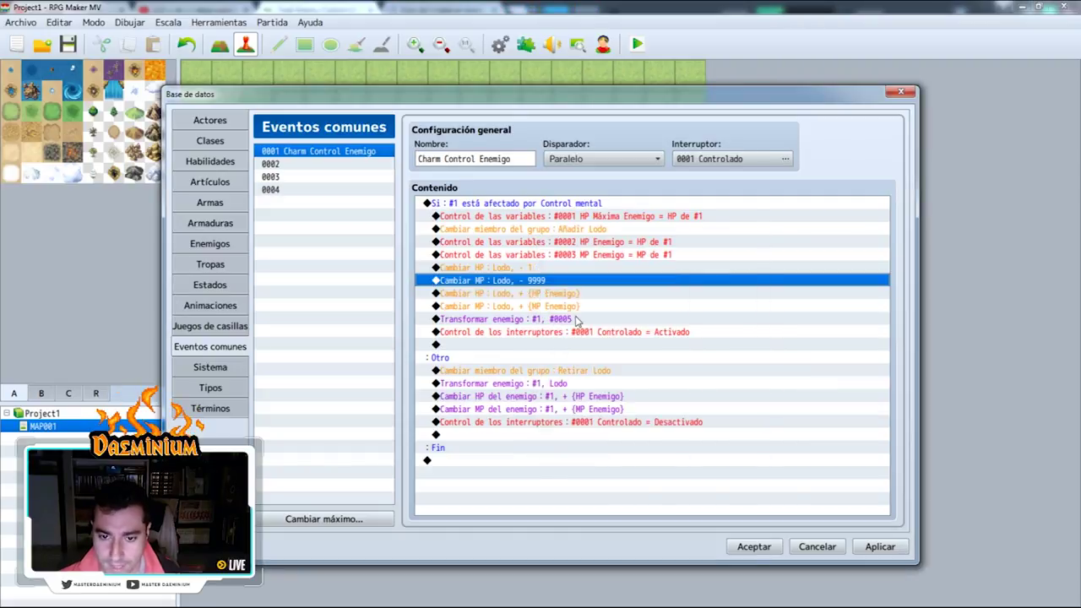
Set the constant of Lodo's Cambiar HP decrease command back to 9999.
right_click(529, 282)
click(519, 267)
right_click(516, 267)
click(549, 287)
double_click(643, 383)
text(9999)
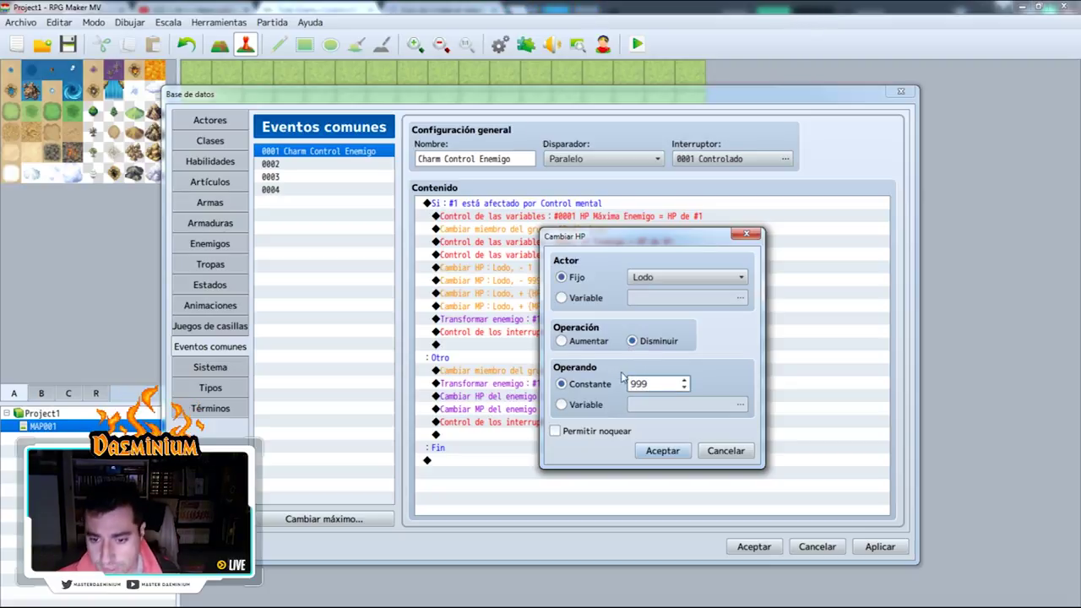
click(662, 450)
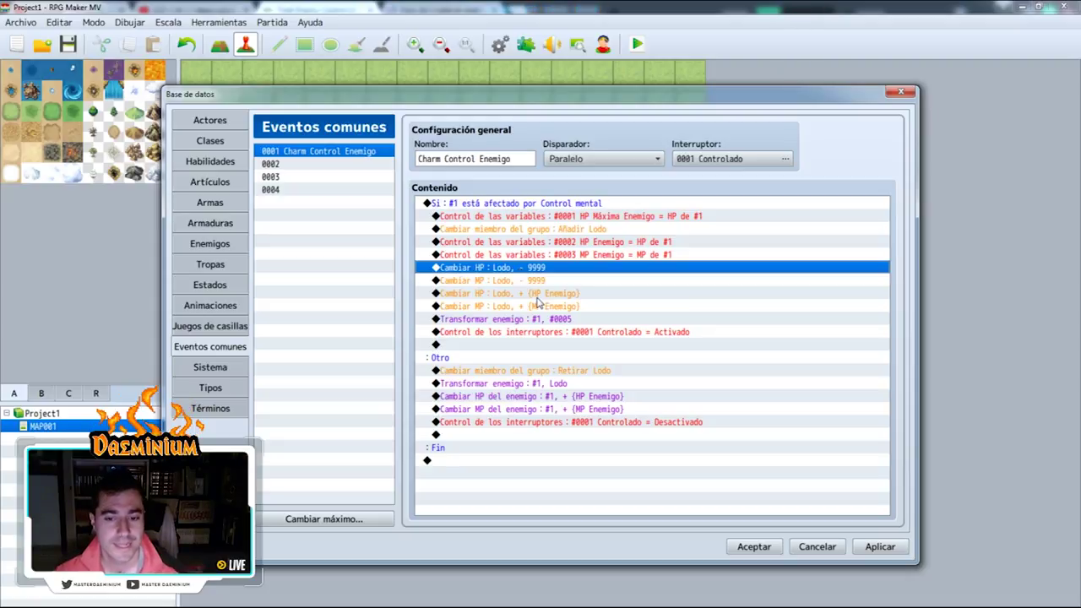
Examine the commands adding HP Enemigo and MP Enemigo to Lodo, the Transformar enemigo command and its target, unnamed enemy 0005.
click(535, 295)
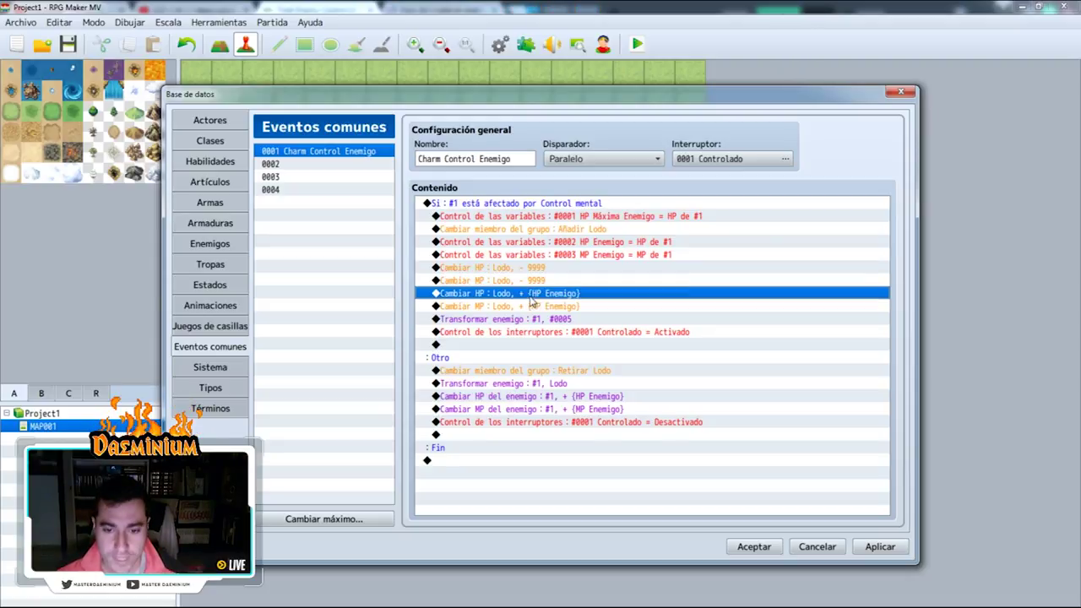
click(500, 307)
click(558, 297)
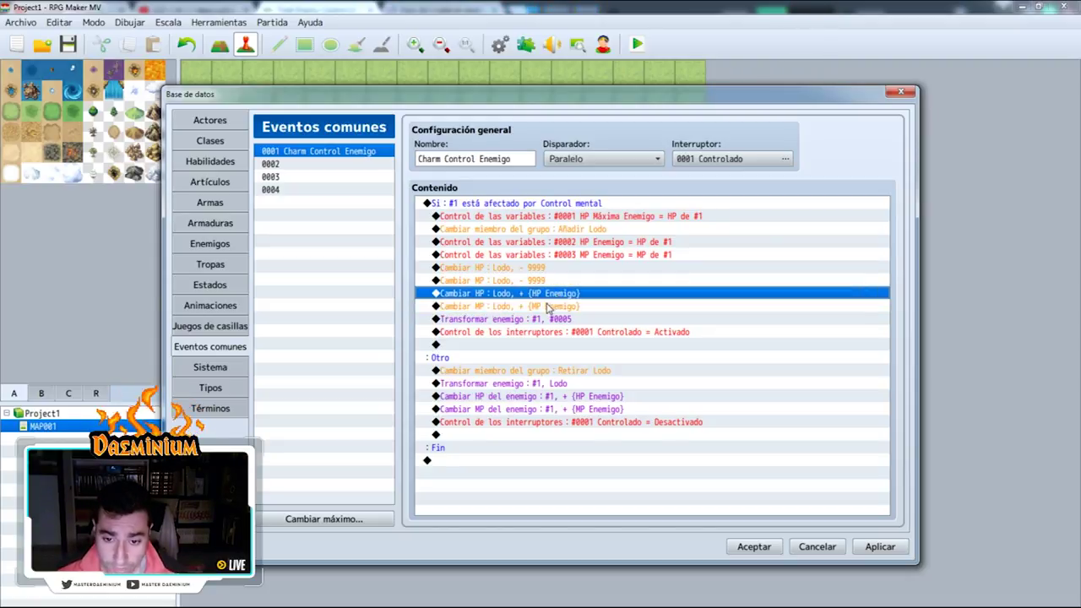
click(545, 307)
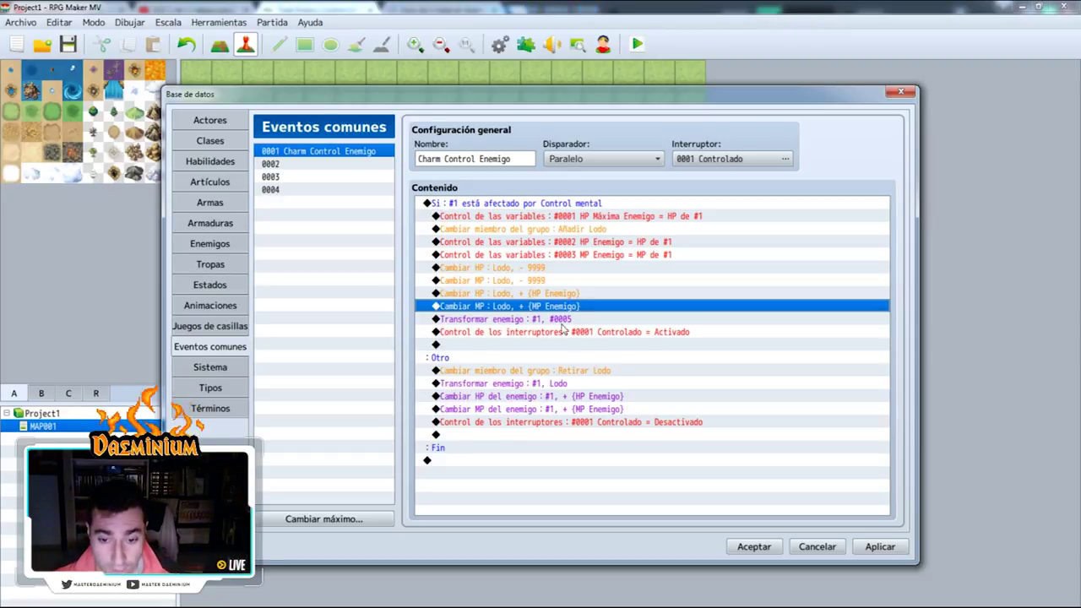
click(538, 320)
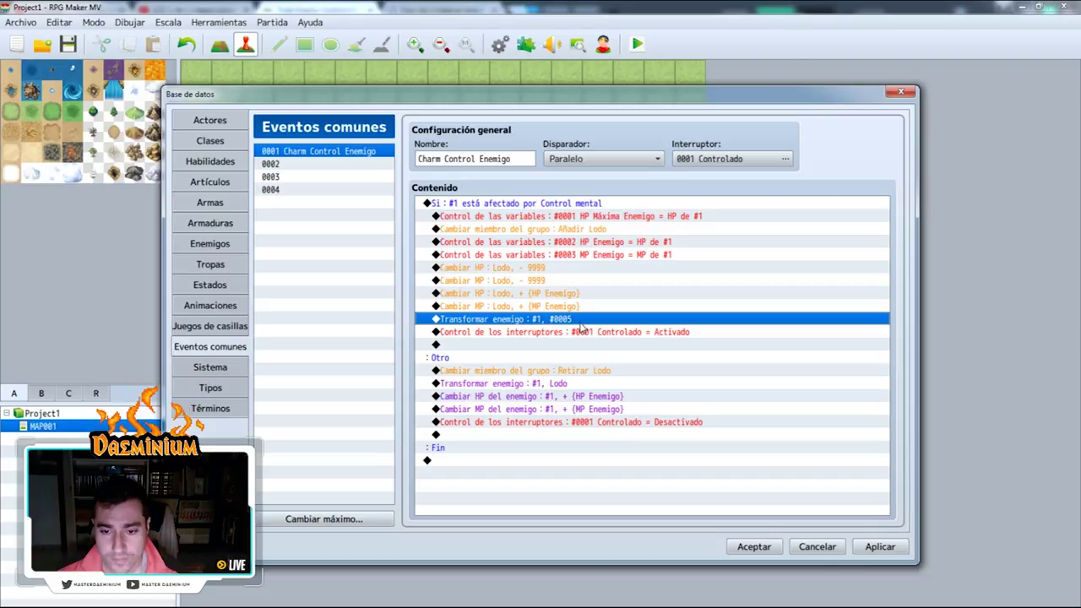
click(209, 243)
click(300, 205)
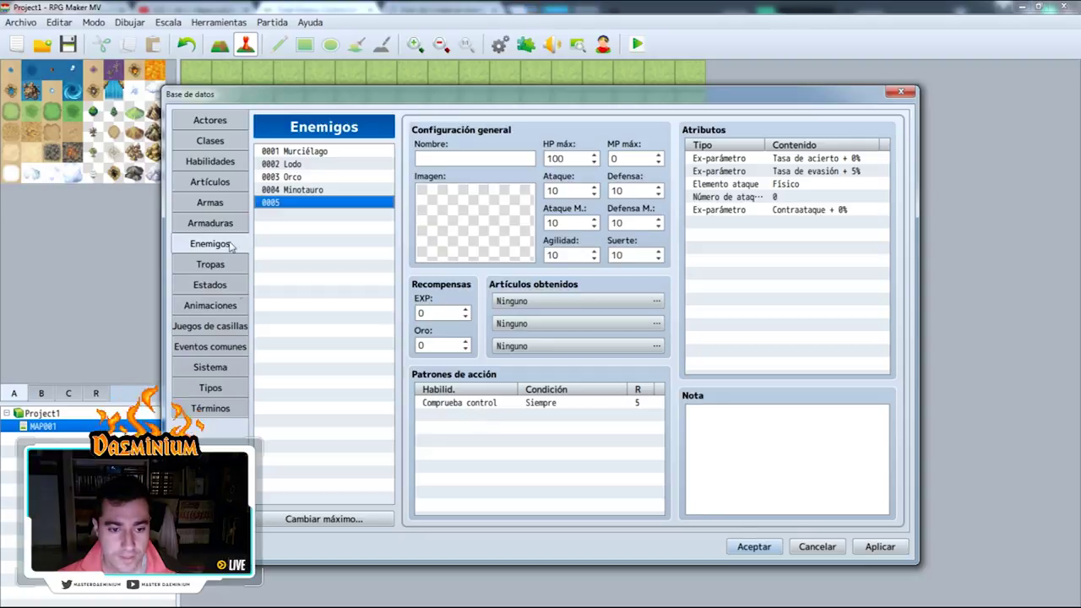
click(235, 344)
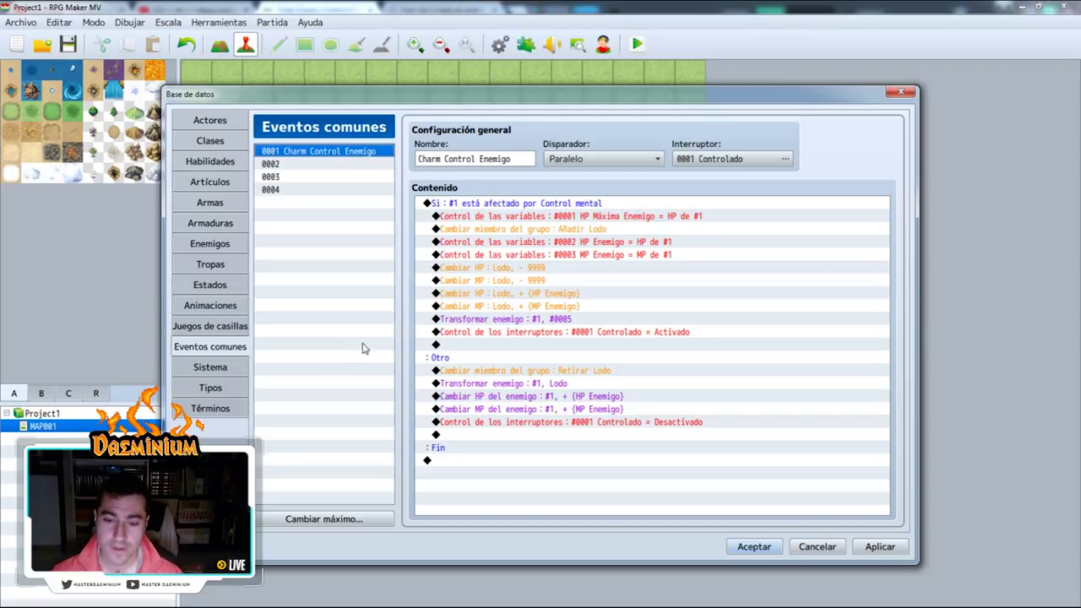
Examine the command activating the Controlado switch and each command in the Otro section of the Charm Control Enemigo event.
click(561, 334)
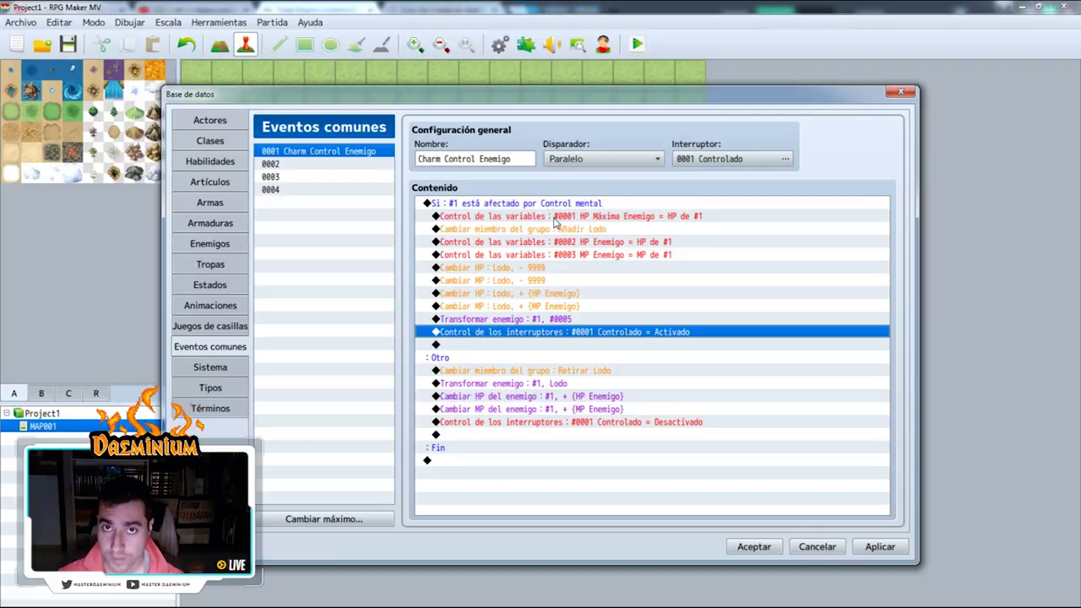
click(512, 373)
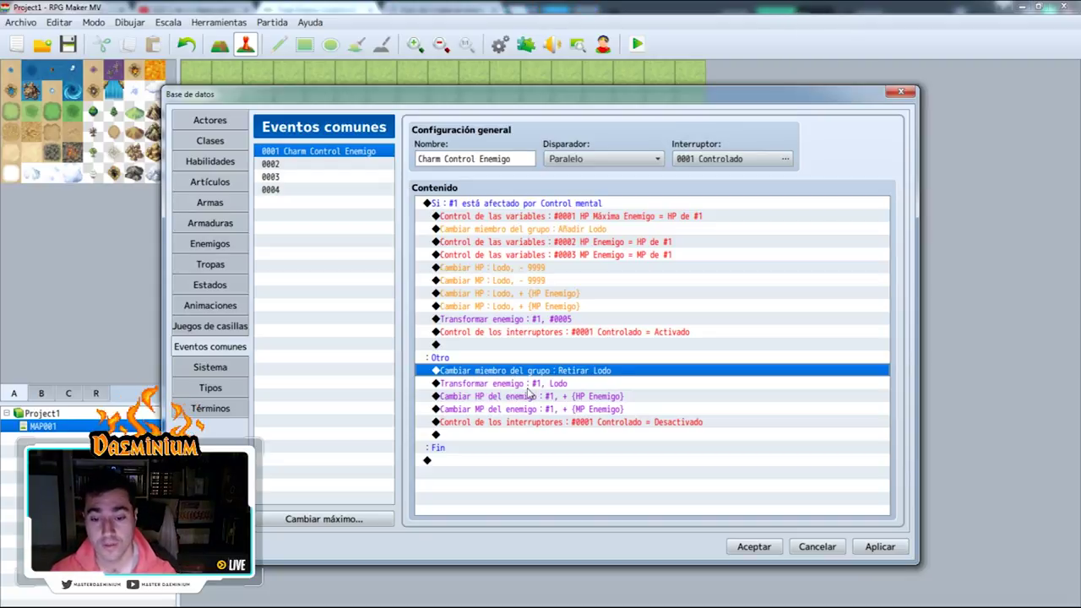
key(Down)
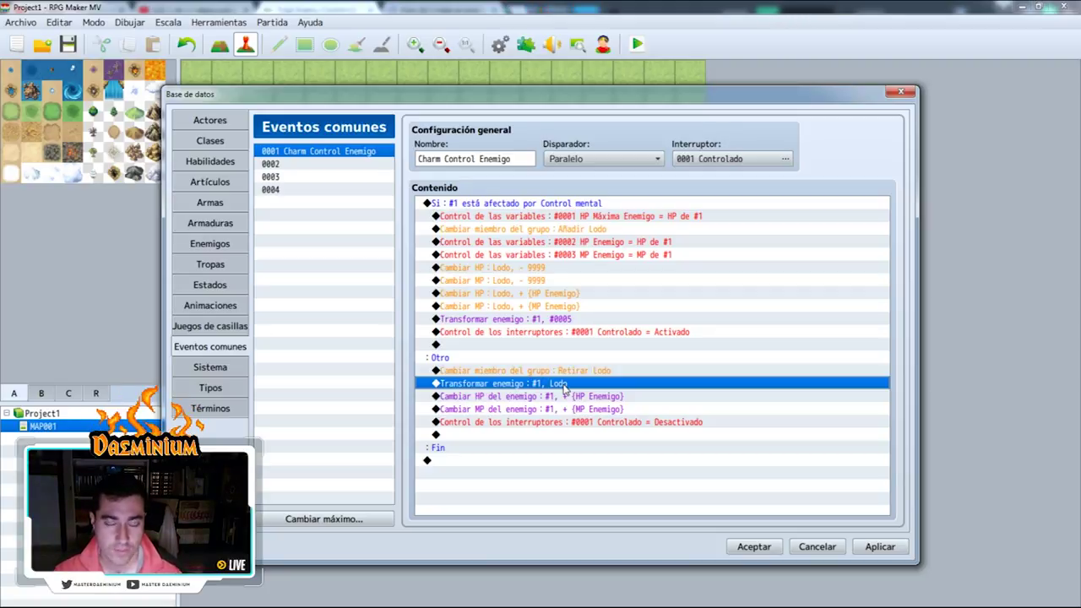
key(Down)
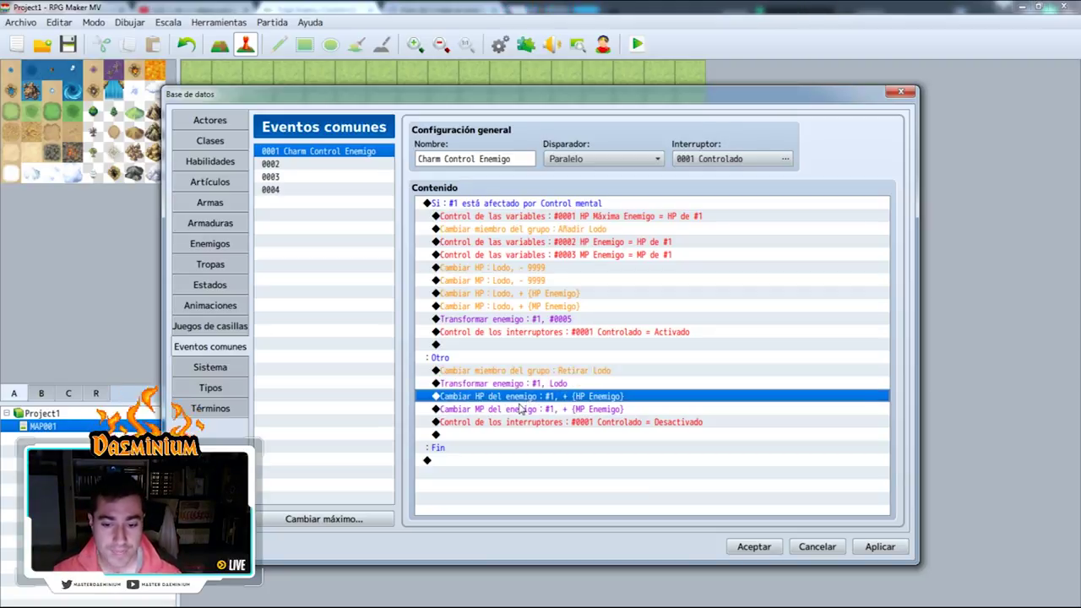
key(Down)
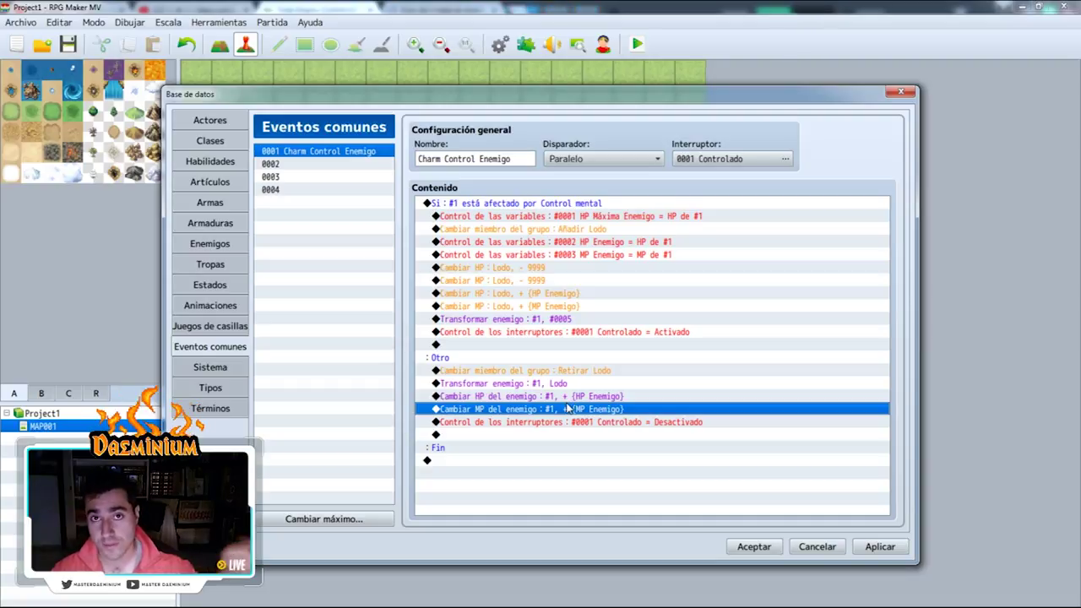
key(Up)
key(Down)
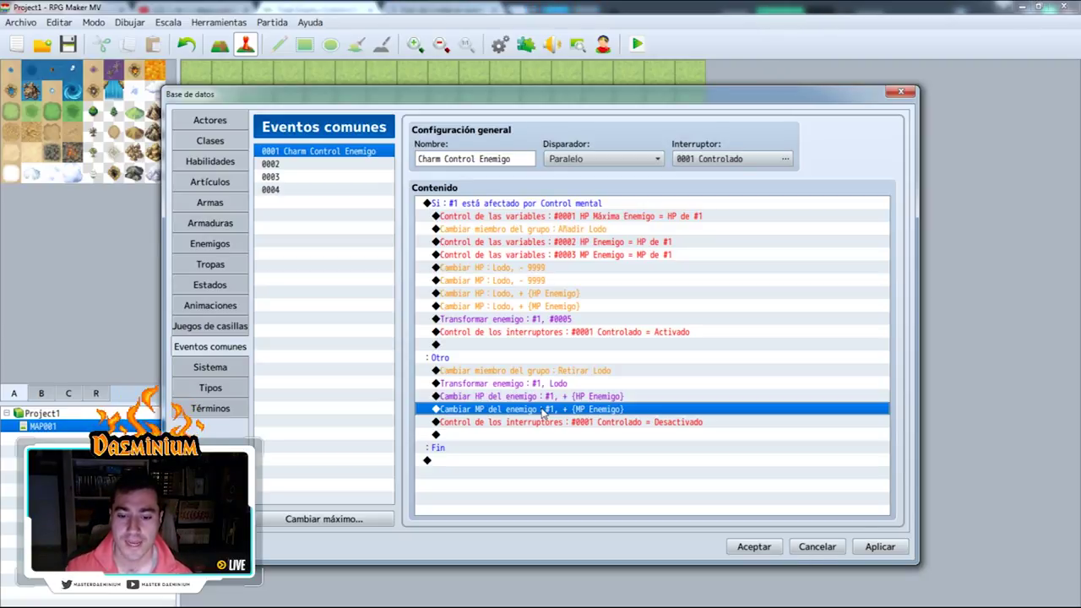
click(567, 424)
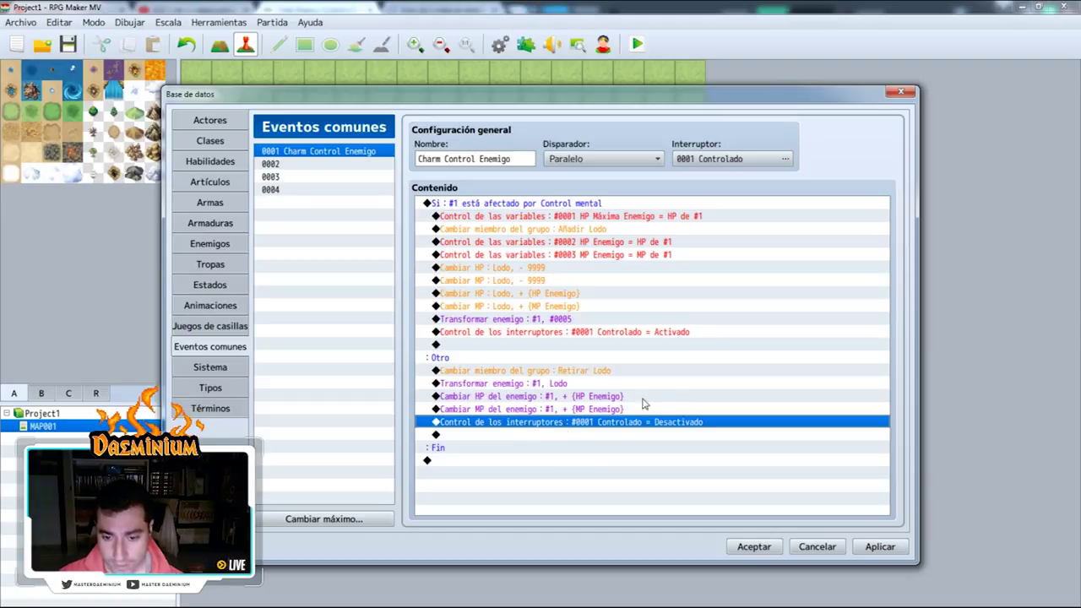
Examine the hit rate, number of attacks and counterattack attributes of unnamed enemy 0005.
click(212, 255)
click(211, 247)
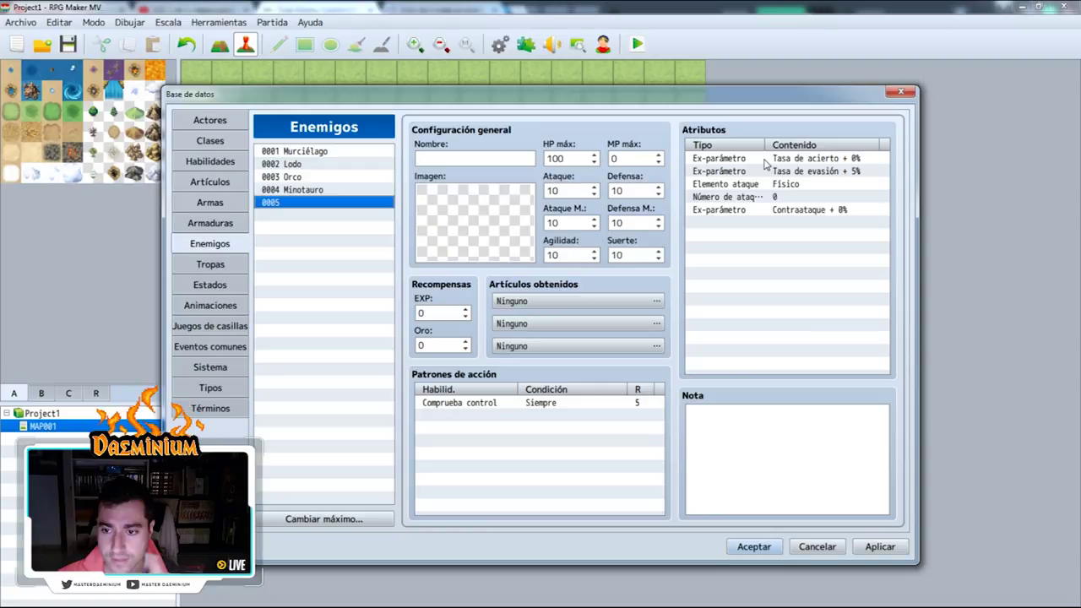
click(814, 163)
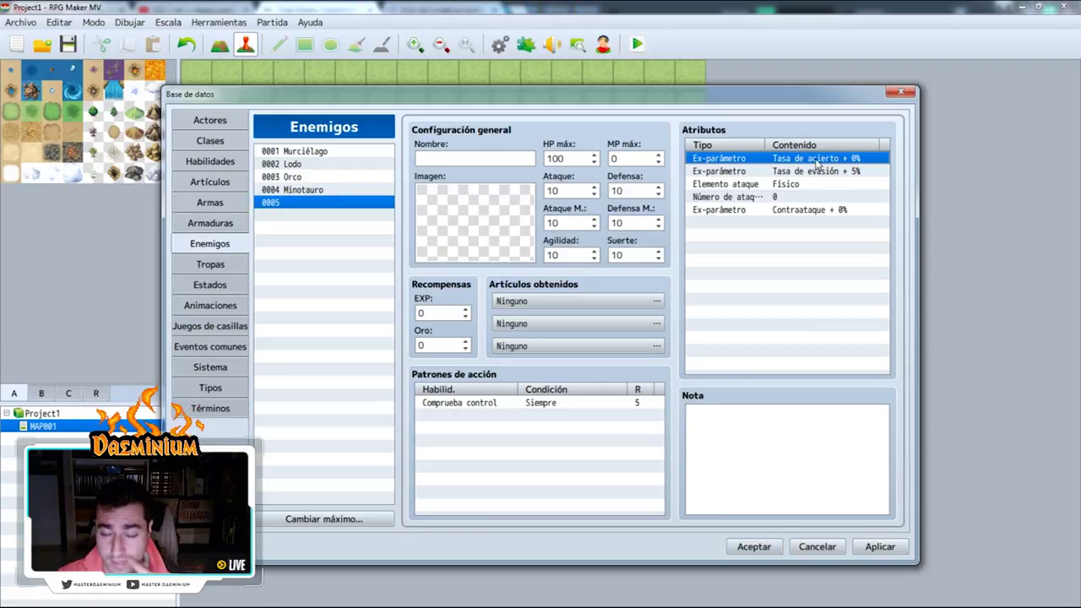
click(783, 196)
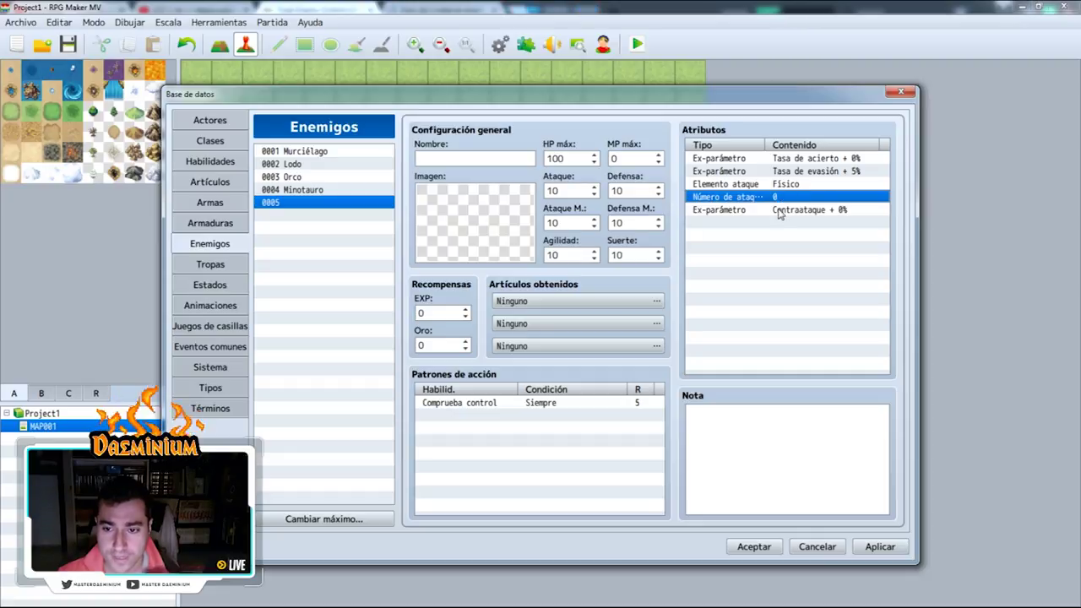
click(782, 211)
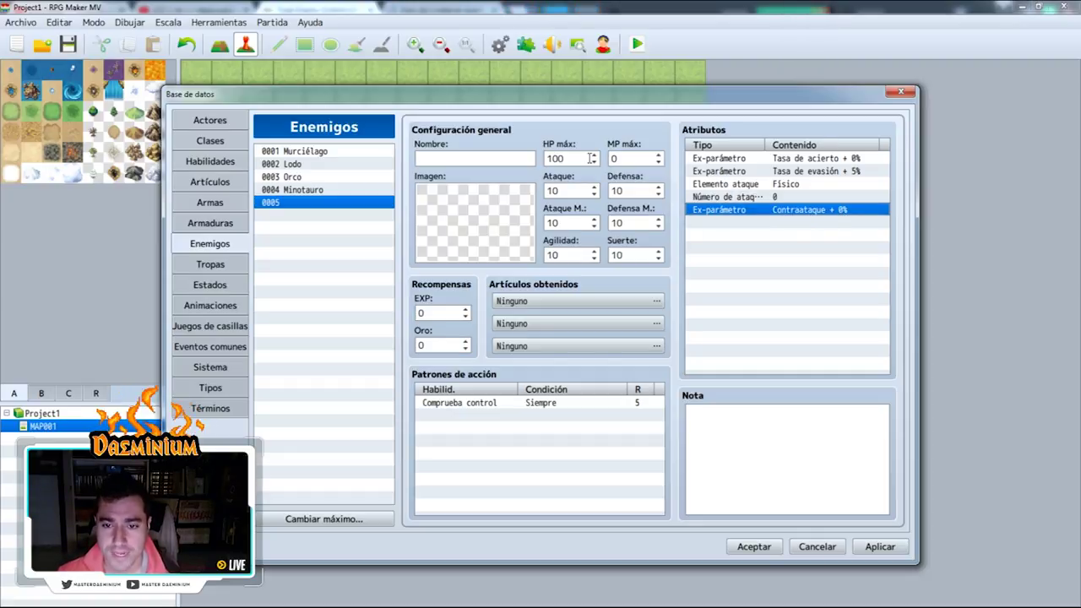
Set enemy 0005's Ataque, Ataque M., Agilidad, Suerte, Defensa M. and Defensa to the minimum value of 1.
click(563, 190)
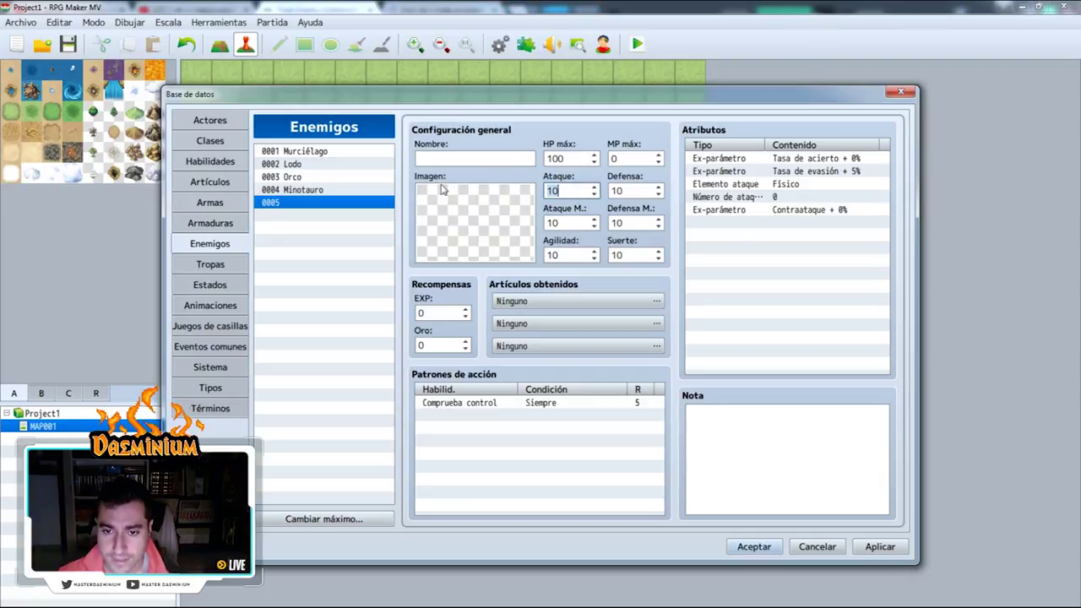
text(1)
click(549, 224)
text(1)
click(551, 255)
text(1)
click(608, 253)
text(1)
click(613, 223)
text(1)
click(613, 190)
text(0)
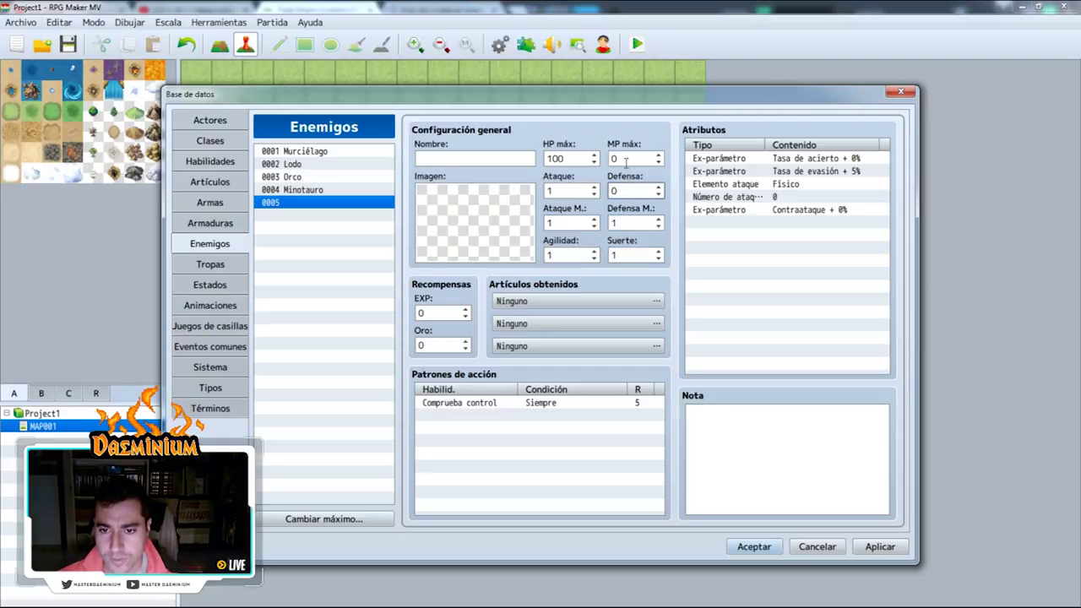
Set enemy 0005's maximum HP to the minimum of 1 and its Agilidad to 999.
click(570, 158)
text(0)
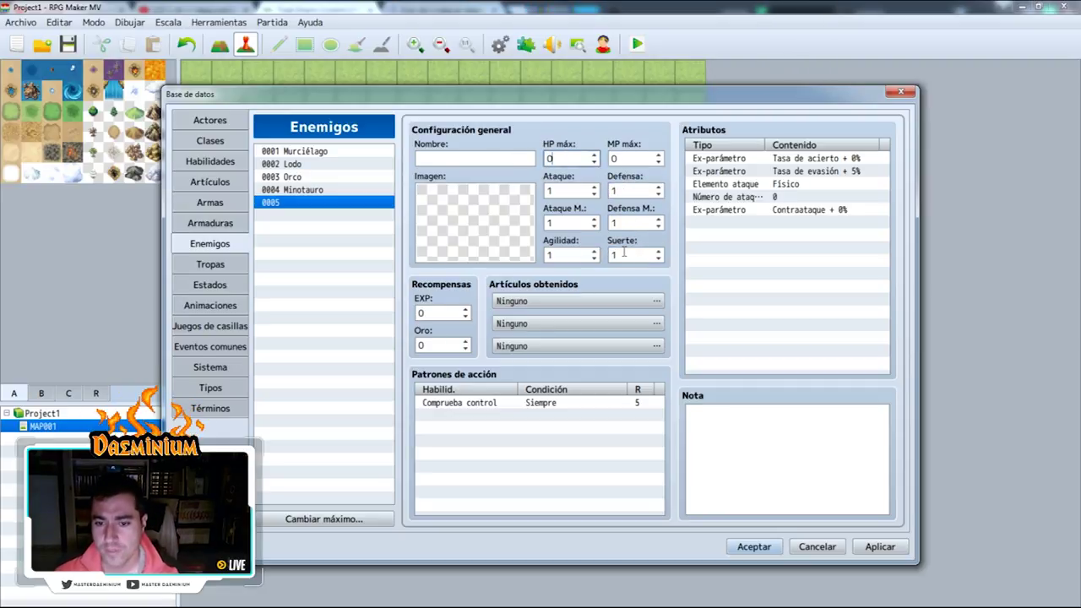
click(559, 255)
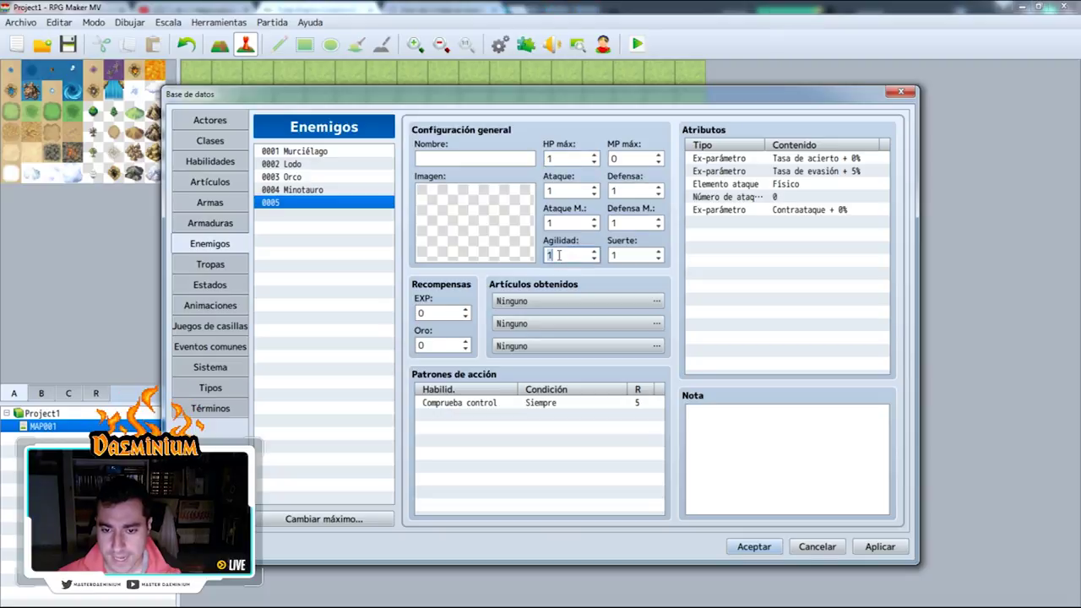
text(999)
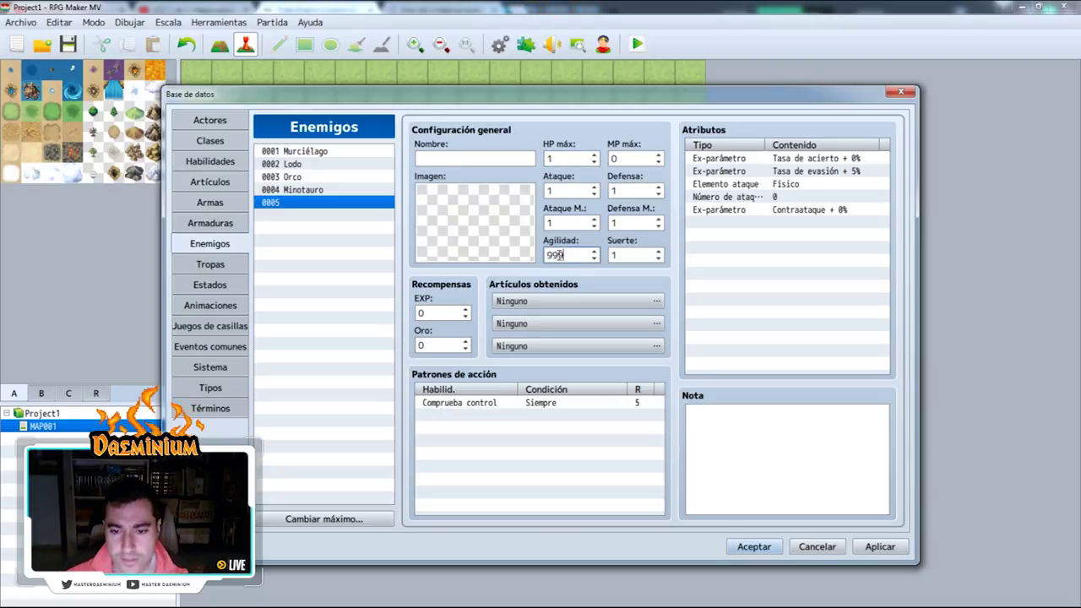
click(686, 291)
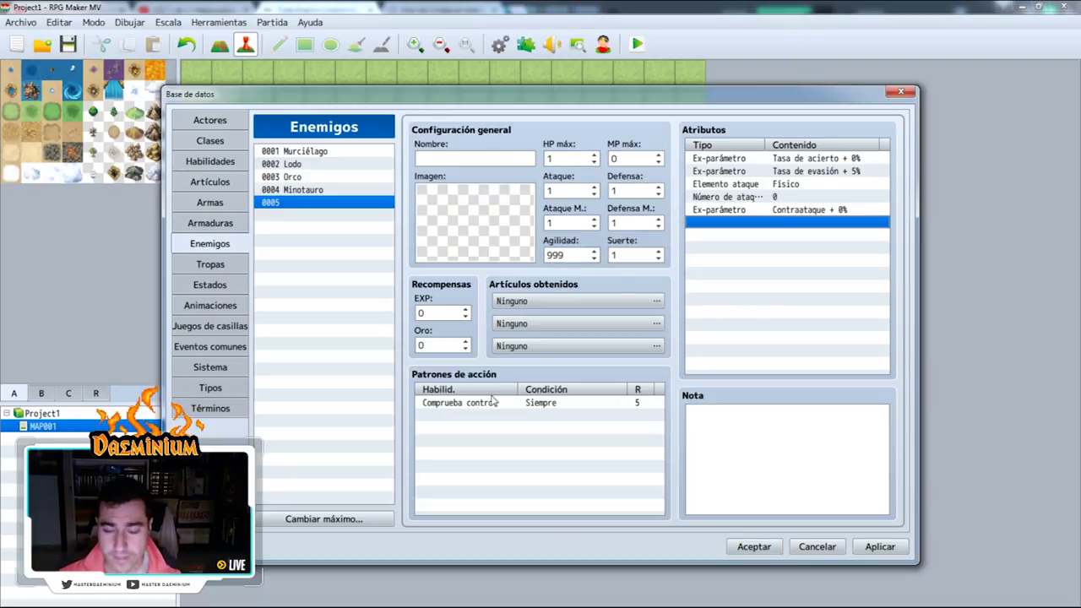
Examine the skill, rating and condition of enemy 0005's Comprueba control action pattern.
click(463, 402)
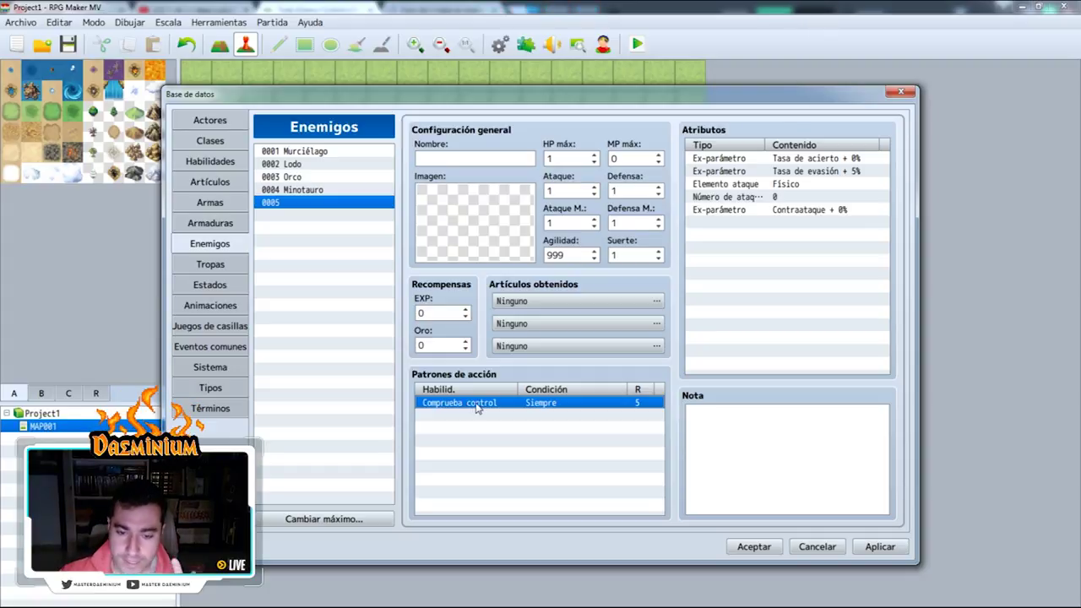
double_click(477, 405)
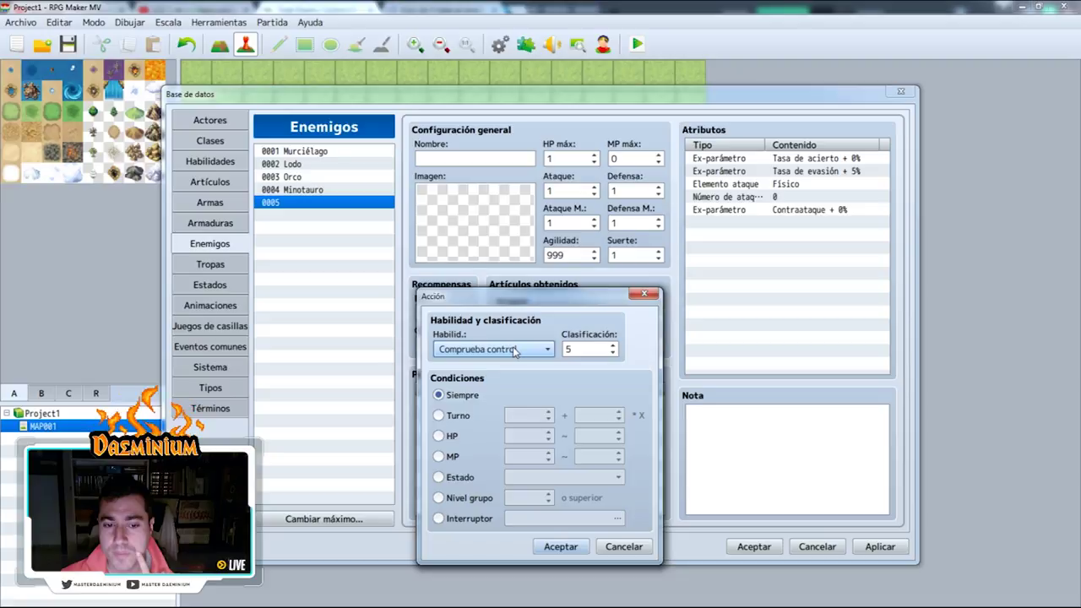
click(565, 547)
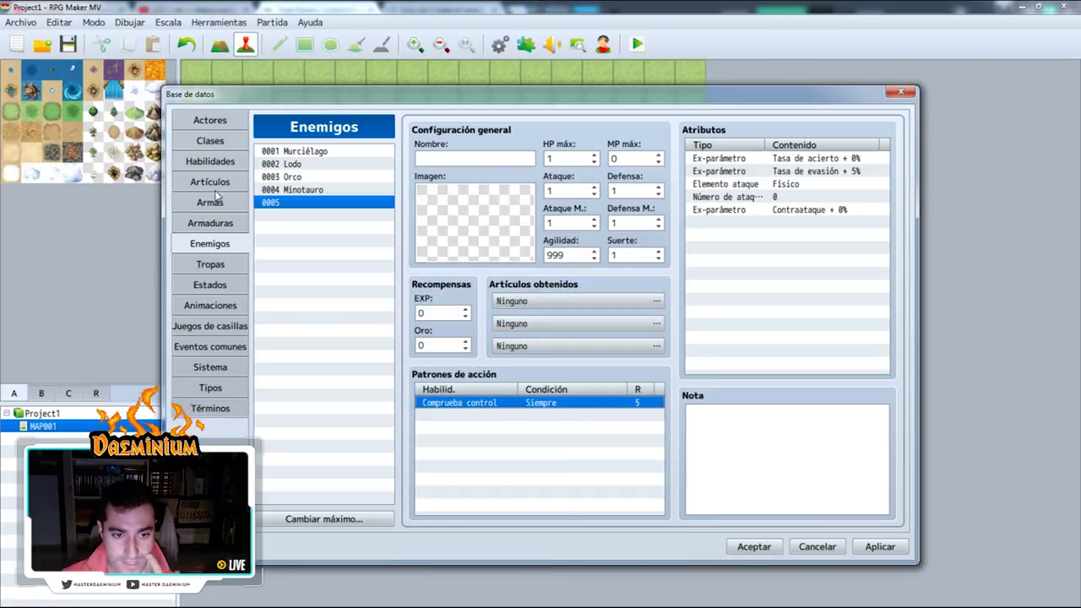
Review the Comprueba control skill and its common event effect, and apply the database changes.
click(209, 160)
click(311, 293)
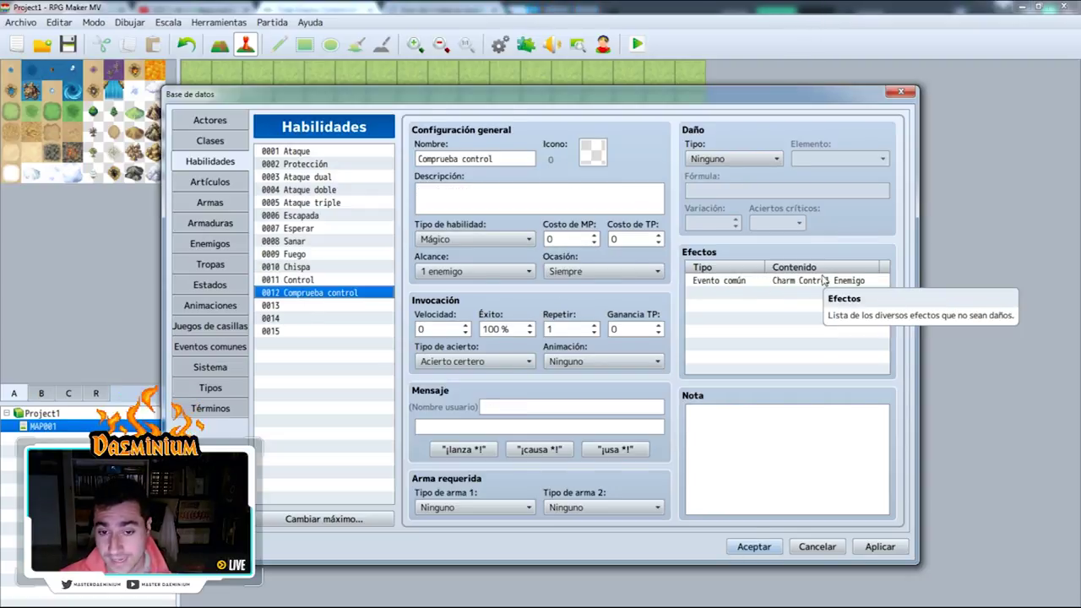
click(878, 546)
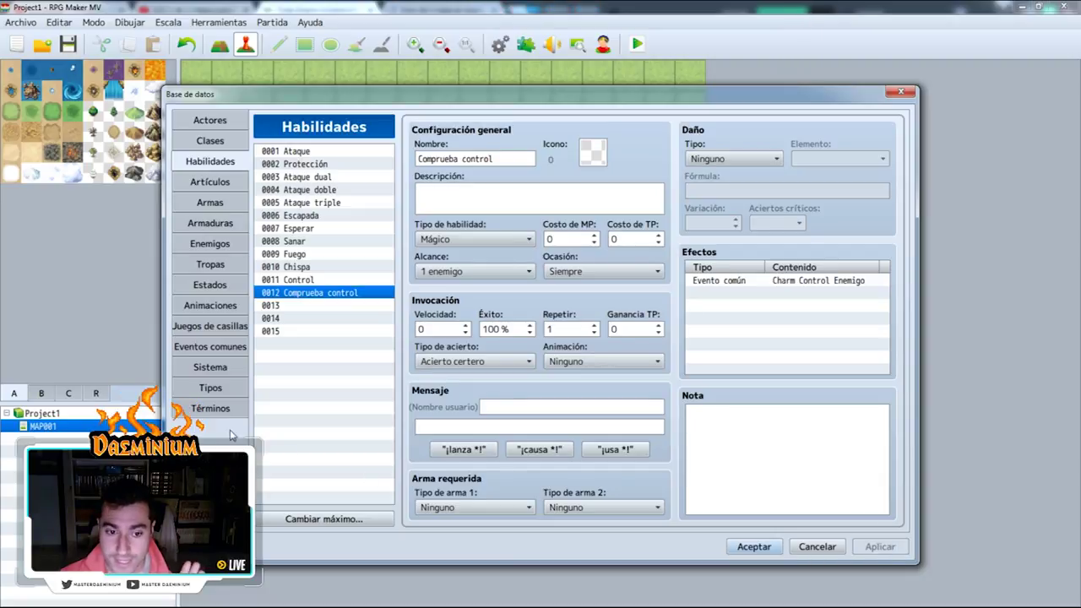
Review the full conditional branch of the Charm Control Enemigo common event alongside the settings of enemy 0005.
click(190, 346)
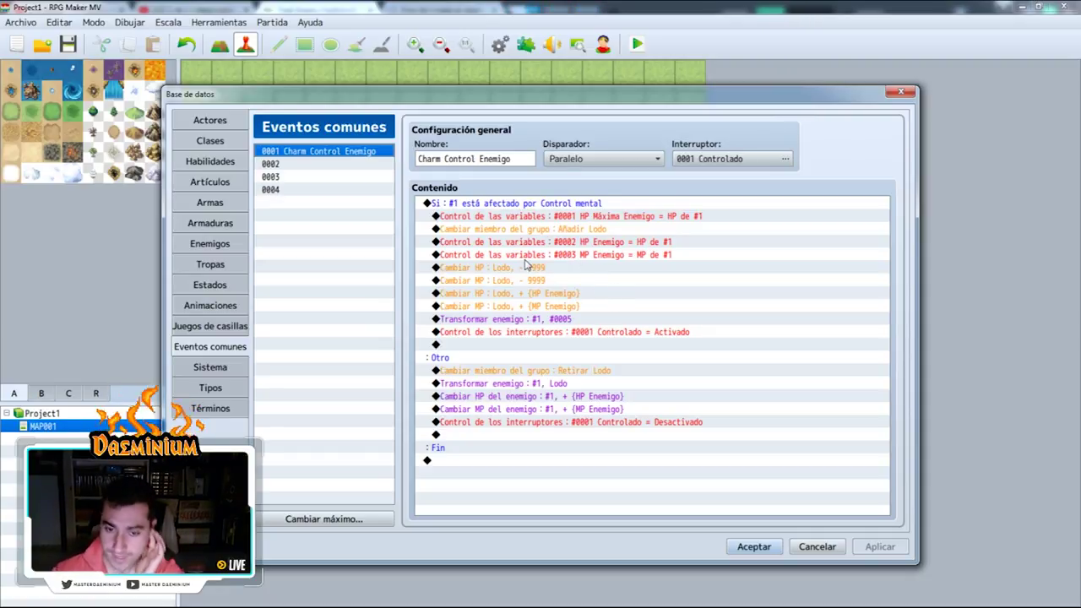
click(500, 205)
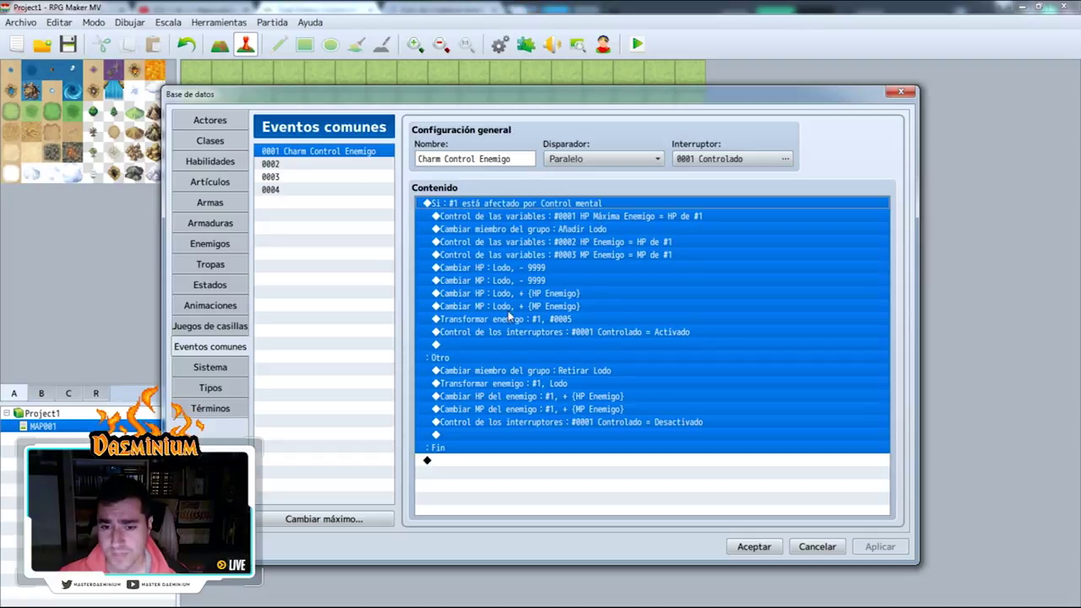
click(209, 244)
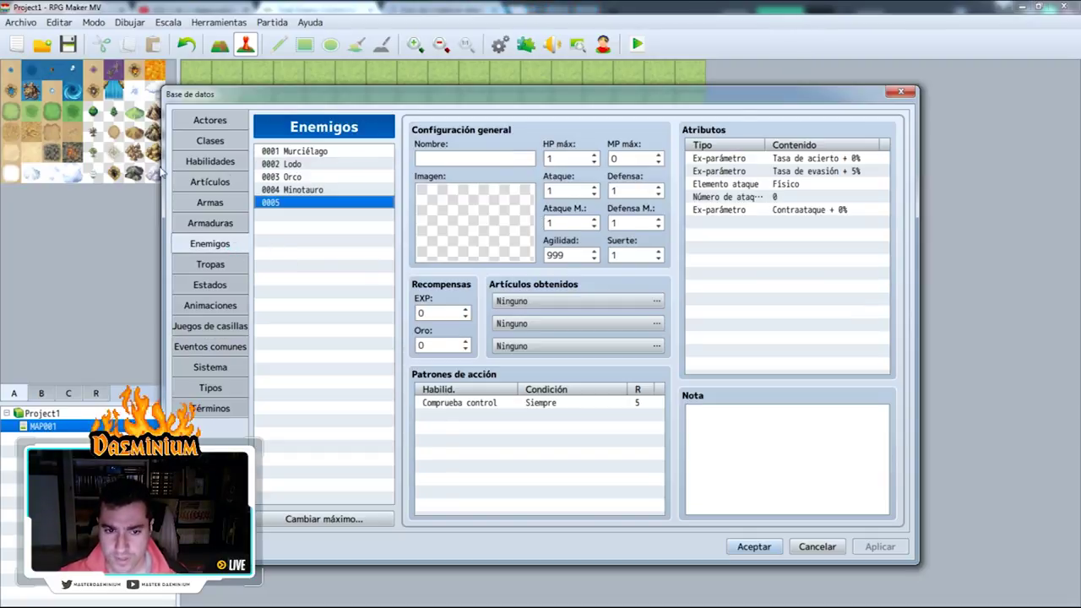
click(212, 346)
click(226, 327)
click(212, 346)
click(686, 345)
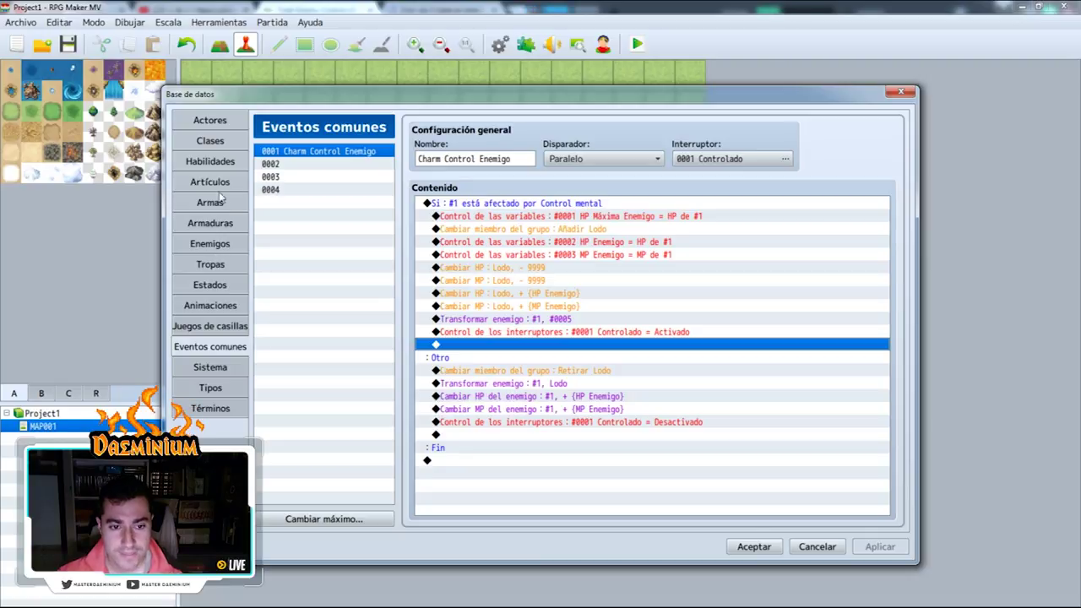
Examine the Control mental state's enemy message, removal conditions and attributes, and close the database keeping its settings.
click(210, 285)
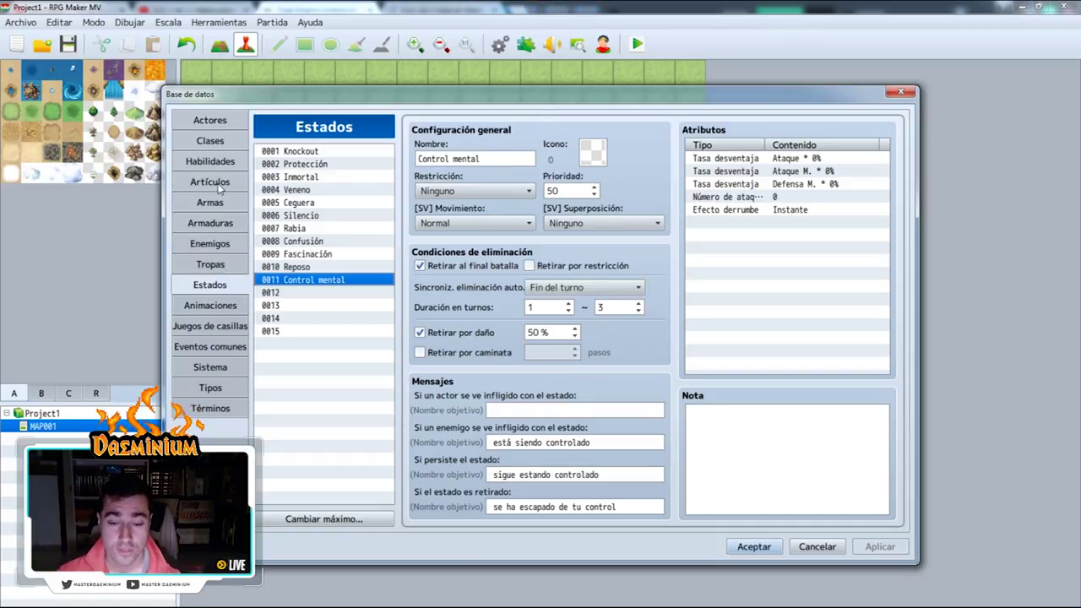
click(487, 443)
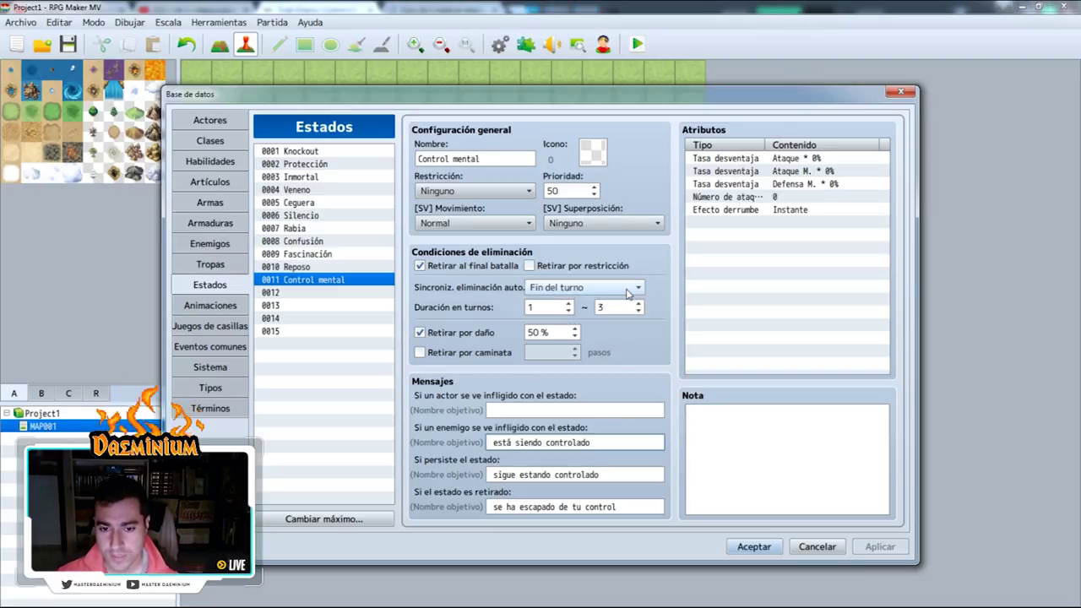
click(791, 160)
click(793, 173)
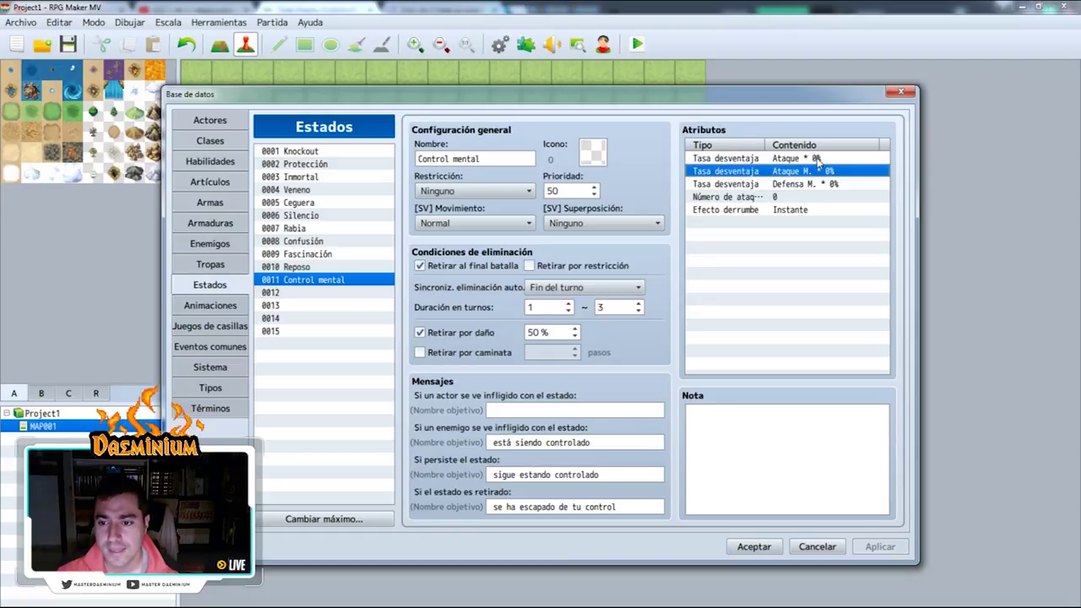
click(771, 198)
click(760, 211)
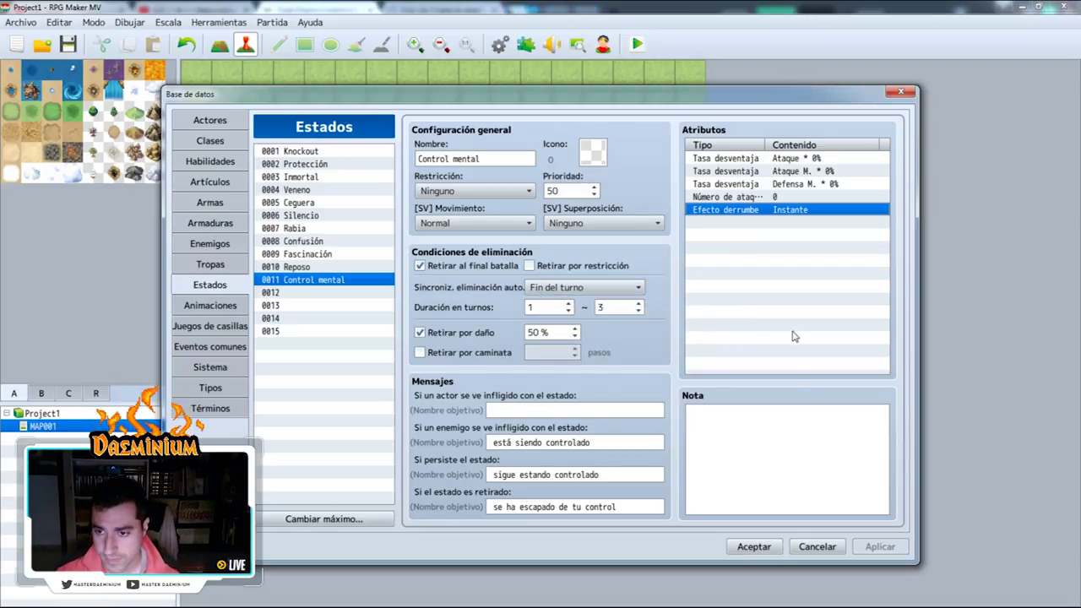
click(754, 548)
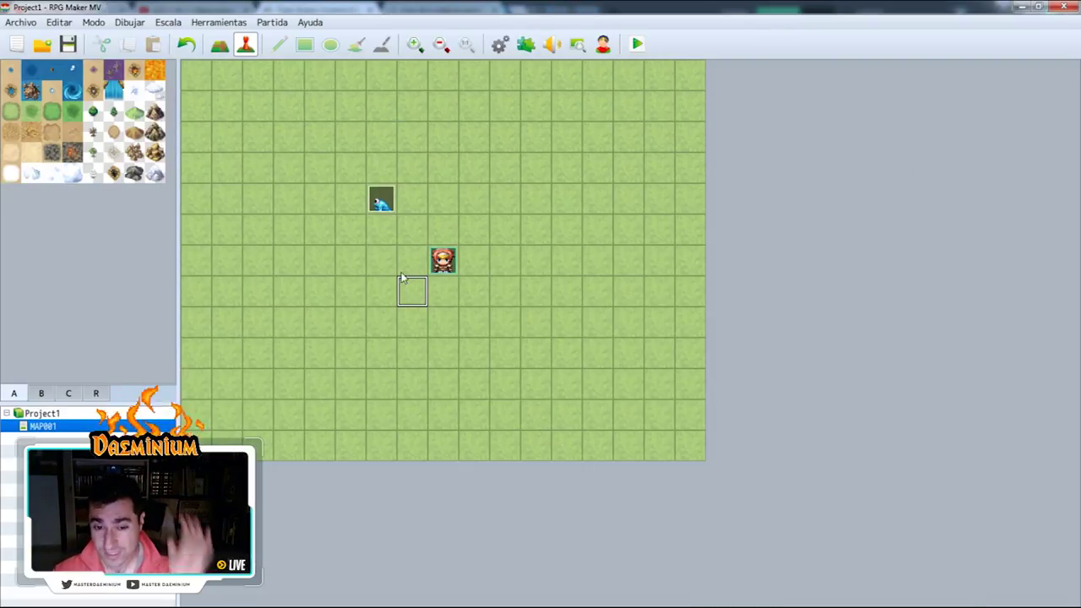
key(Left)
key(Down)
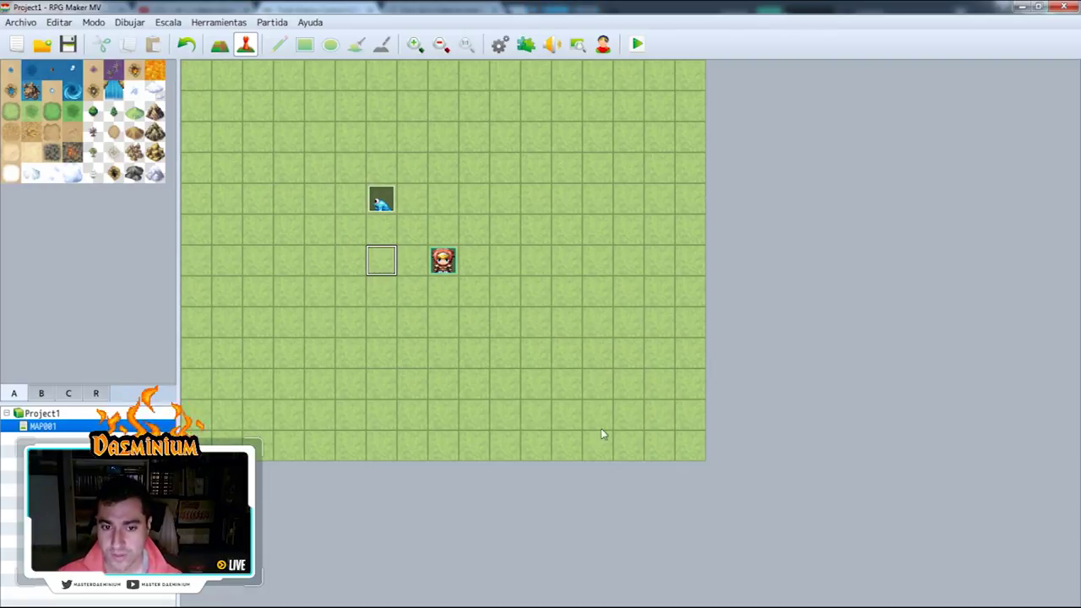
Switch to the browser and read the Total Enemy Control forum tutorial from creating enemies through the troop events section.
key(alt+Tab)
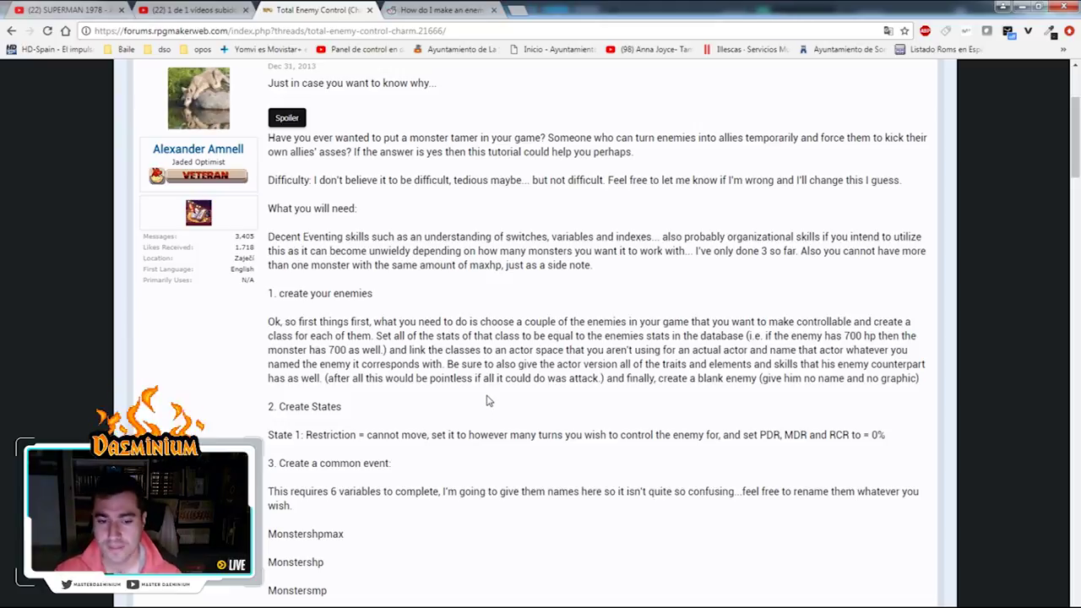
scroll(488, 399, down, 1)
scroll(487, 399, down, 2)
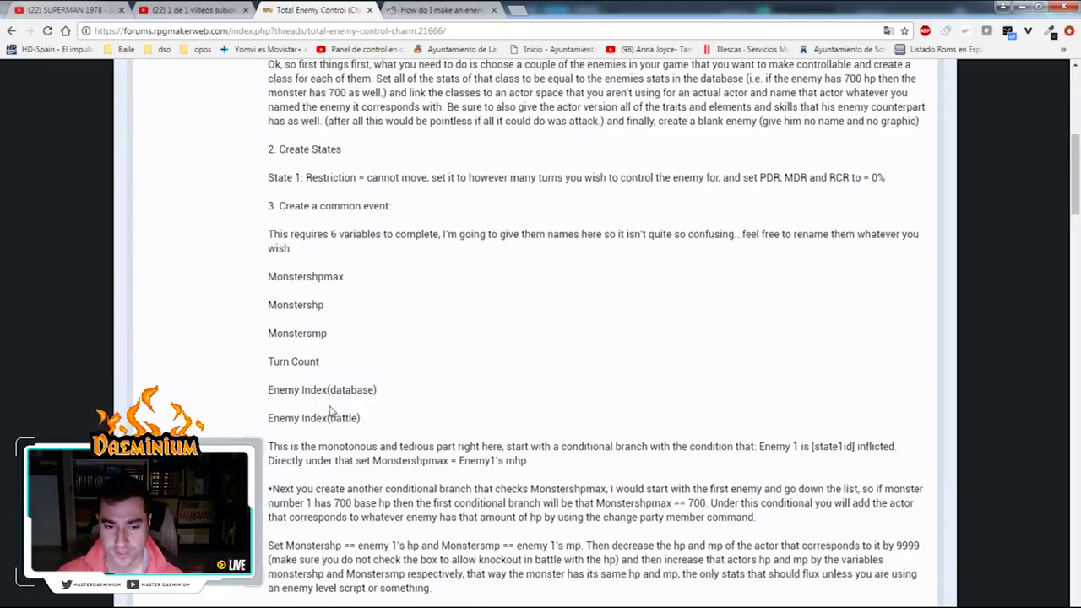
scroll(397, 407, down, 5)
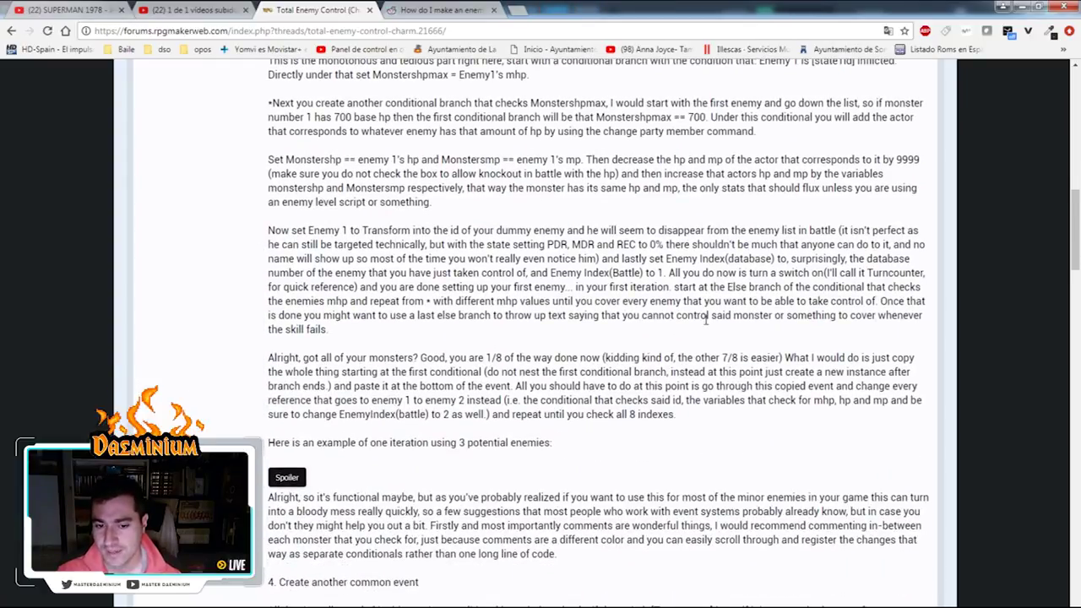
scroll(365, 315, down, 3)
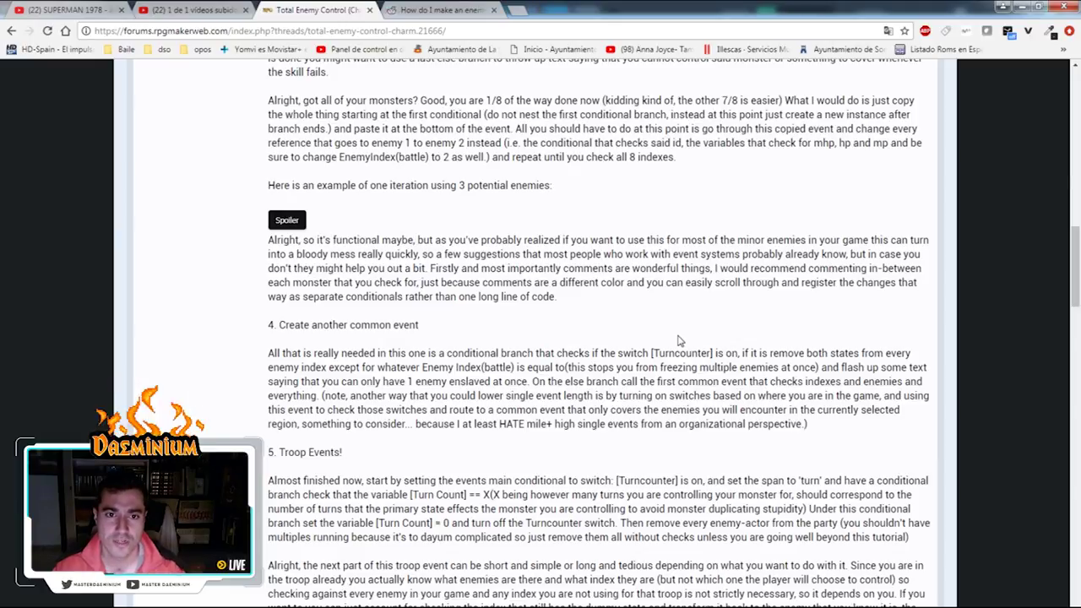
mouse_move(494, 607)
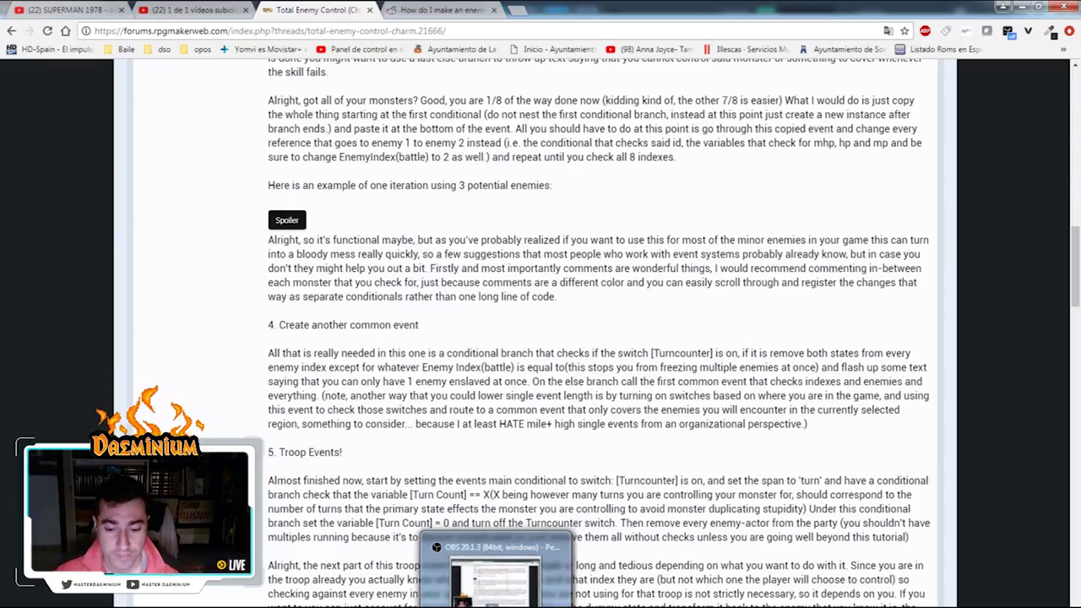